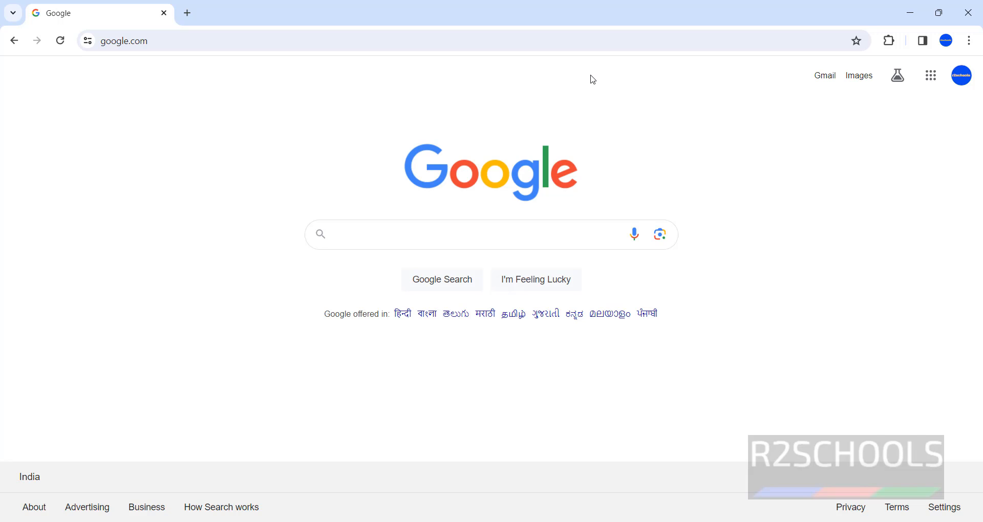
Check the installed Java version with java --version in a Command Prompt, and close the prompt.
key("super+r")
type("cmd")
key("Return")
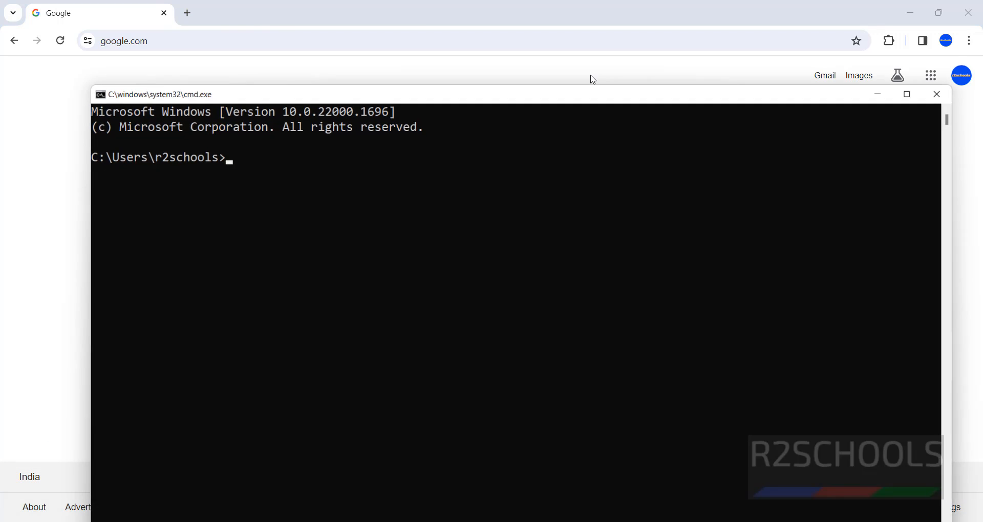
type("java --ve")
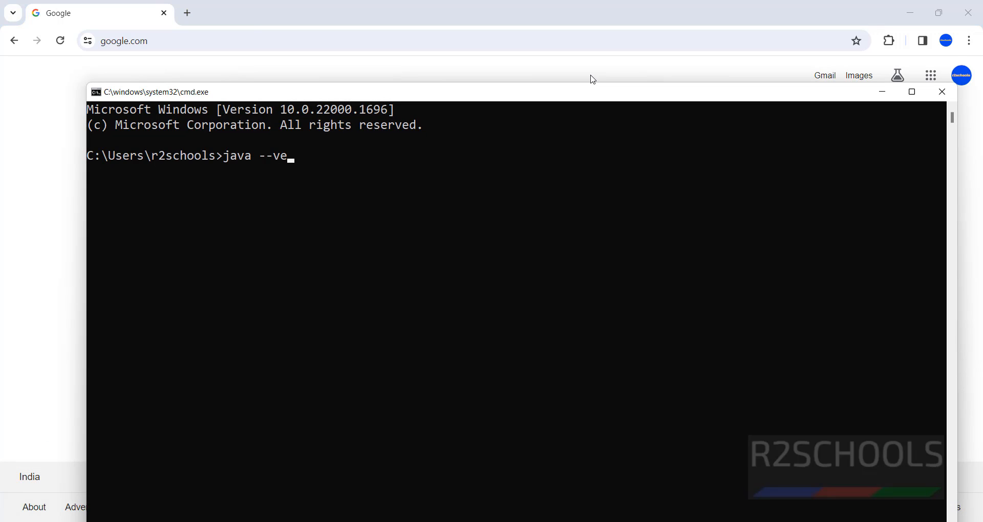
type("rsion")
key("Return")
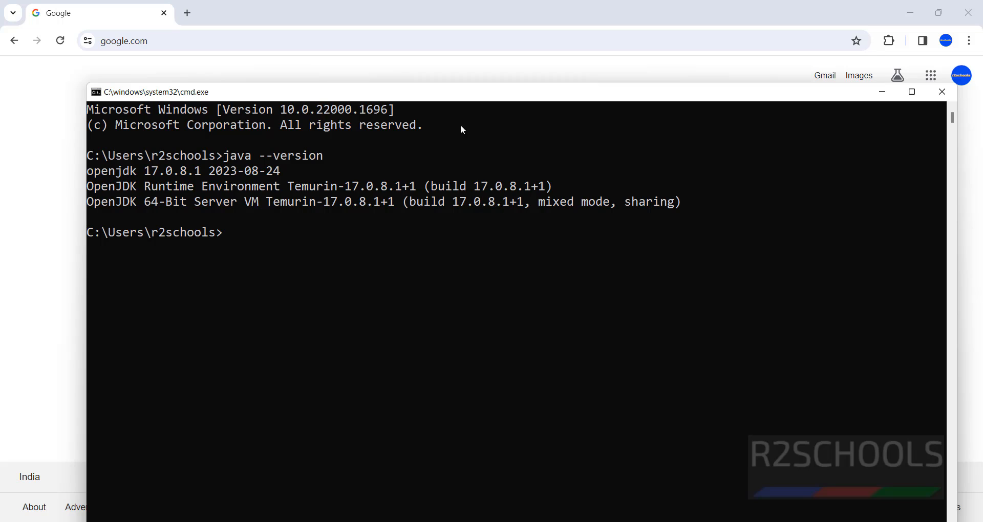
left_click(940, 93)
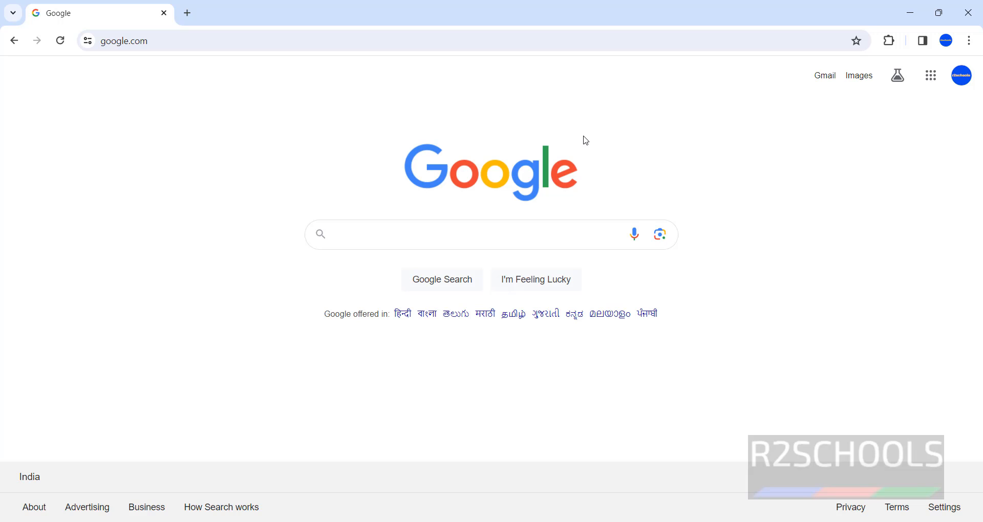
Go to netbeans.org in the browser and open the download page for the latest release, Apache NetBeans 21.
left_click(340, 44)
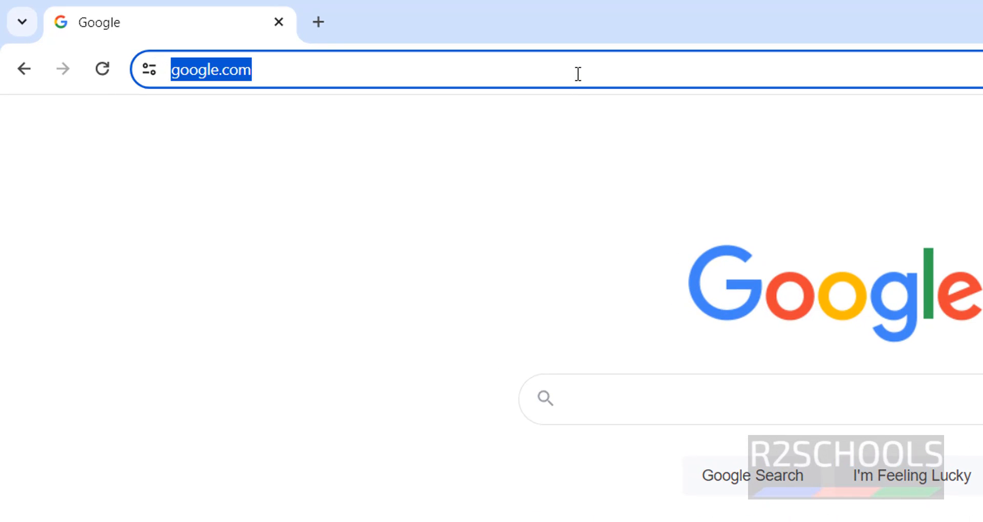
type("netbeans")
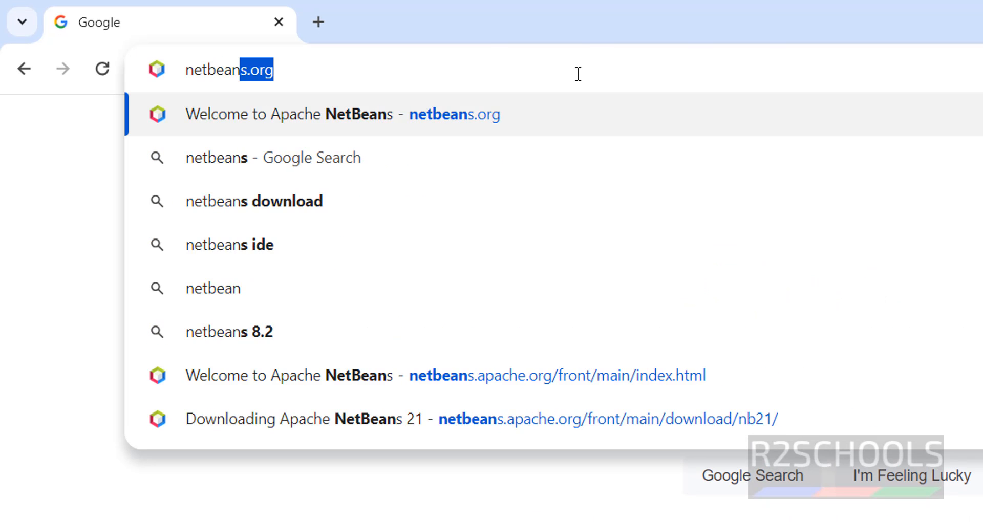
type(".org")
key("Return")
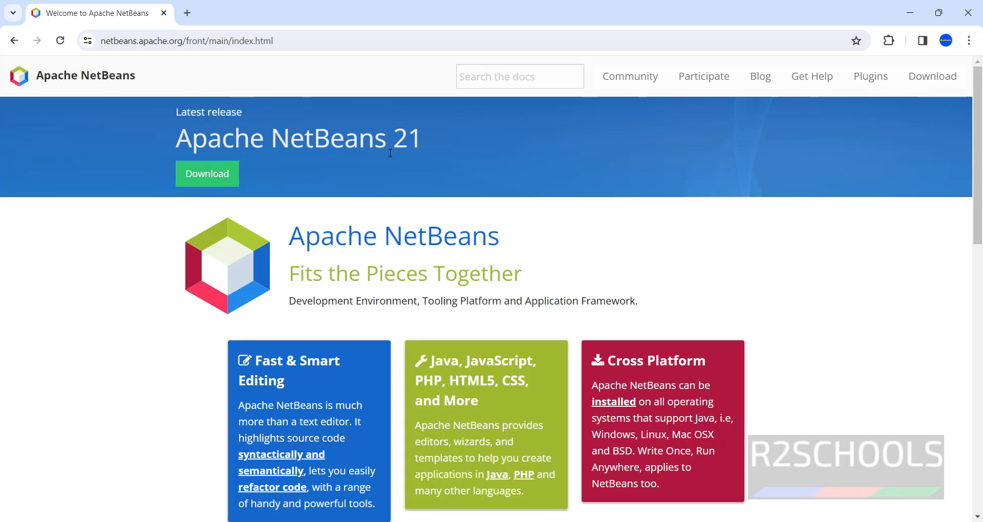
left_click(186, 177)
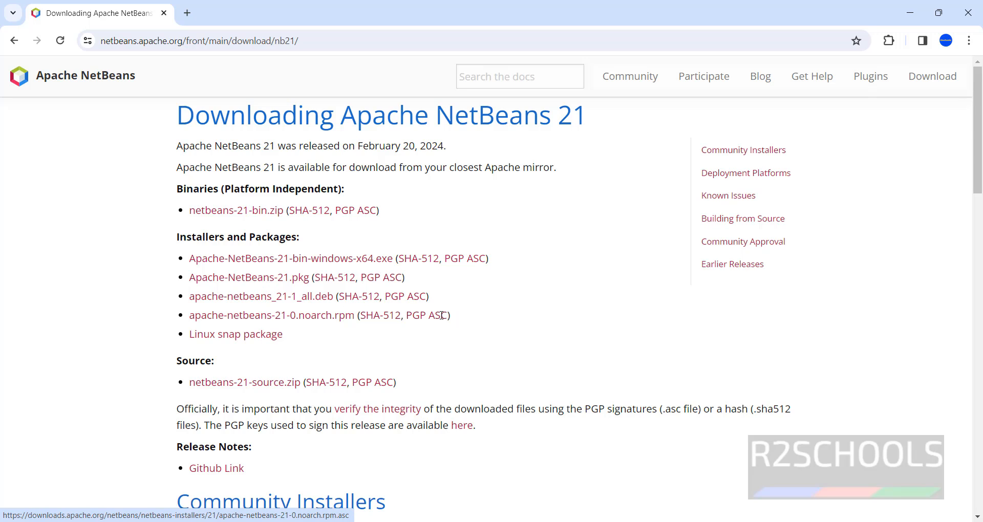
Download Apache-NetBeans-21-bin-windows-x64.exe from the suggested Apache mirror location and launch the installer.
left_click(357, 263)
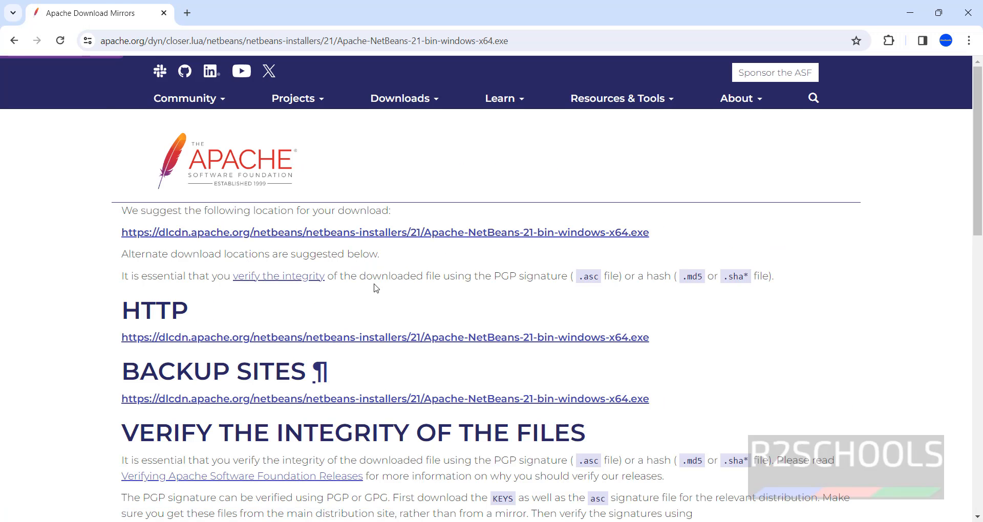
left_click(417, 233)
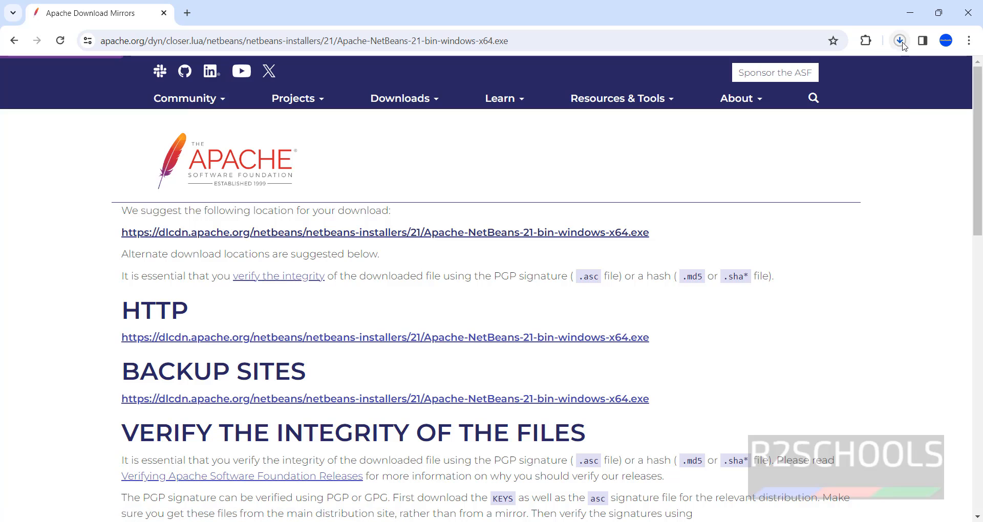
left_click(757, 182)
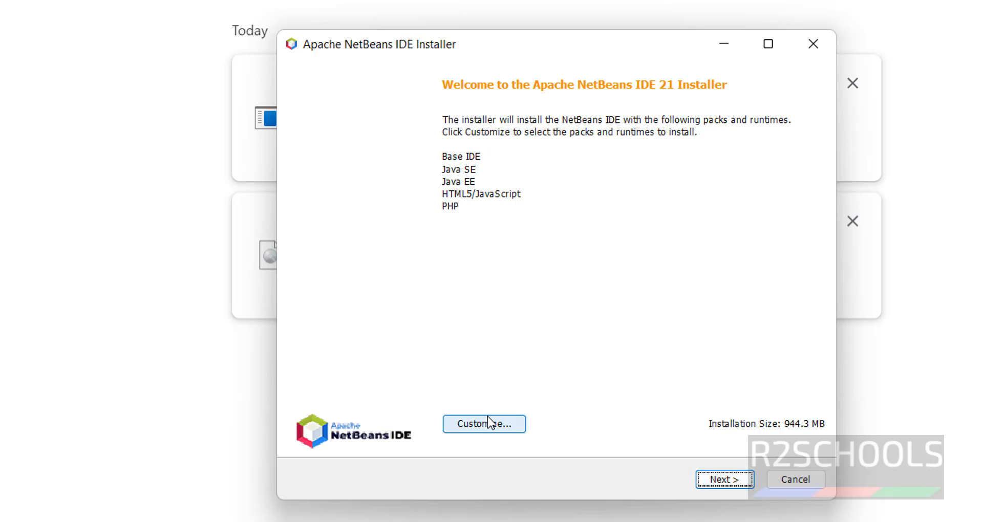
Review the installable packs and runtimes without changing the selection, and accept the license agreement.
left_click(462, 430)
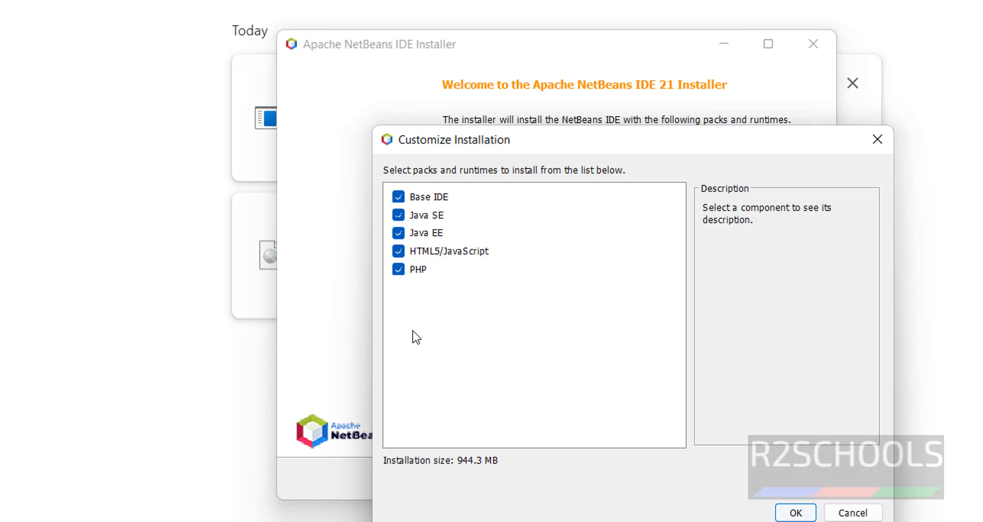
left_click(851, 513)
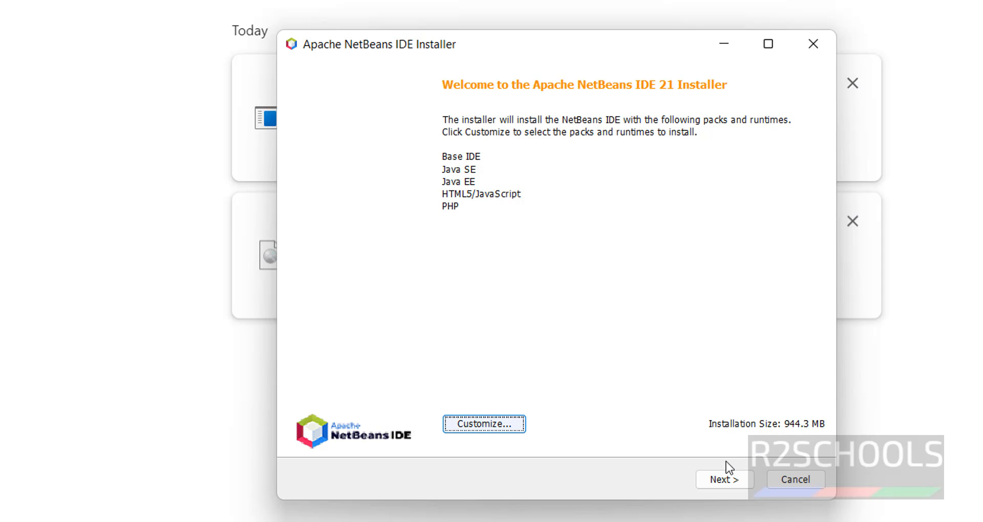
left_click(726, 476)
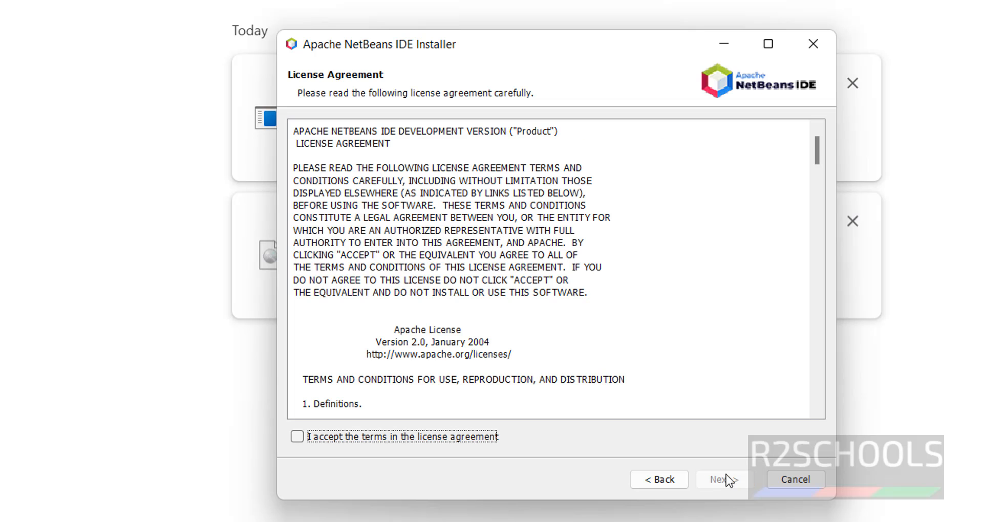
left_click(297, 438)
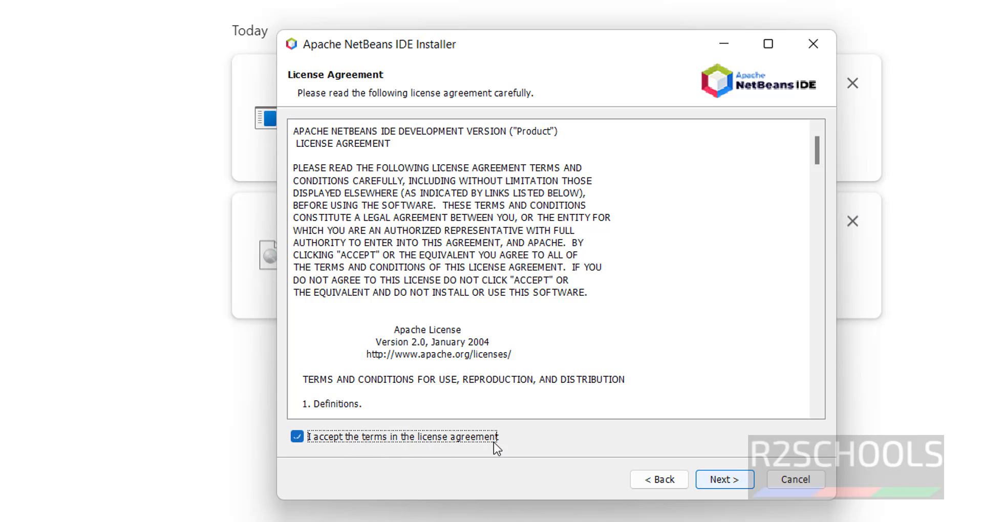
left_click(719, 478)
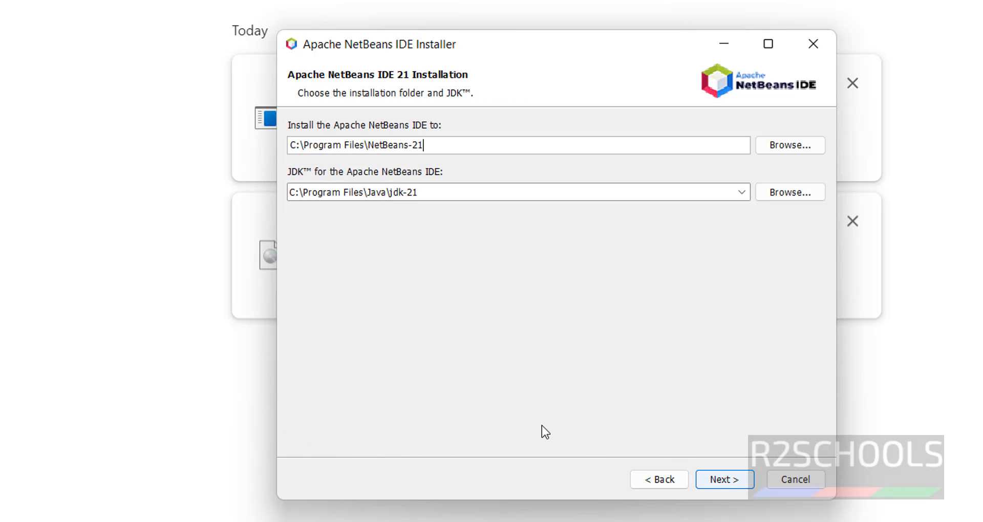
Keep C:\Program Files\NetBeans-21 as the installation folder and C:\Program Files\Java\jdk-21 as the JDK, and proceed to the summary.
left_click_drag(509, 141, 248, 143)
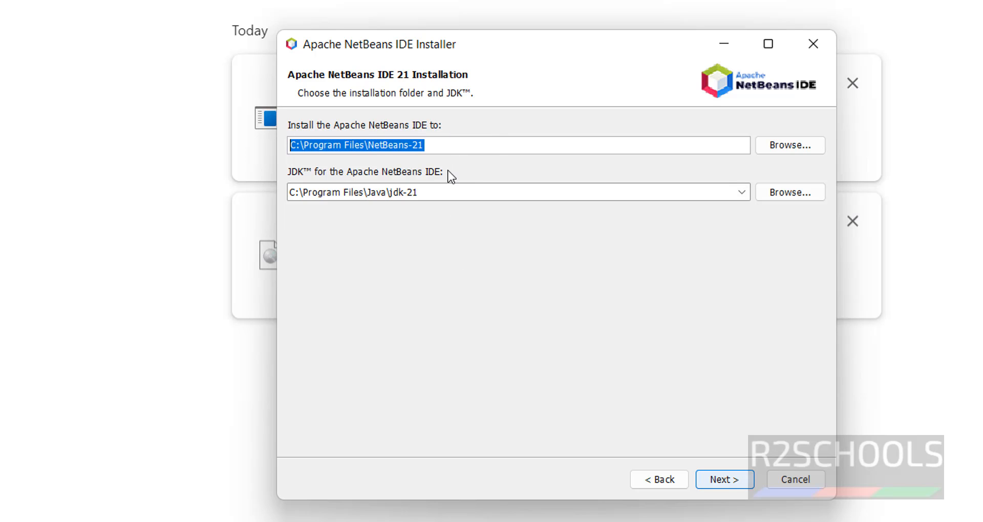
left_click(731, 478)
left_click(660, 481)
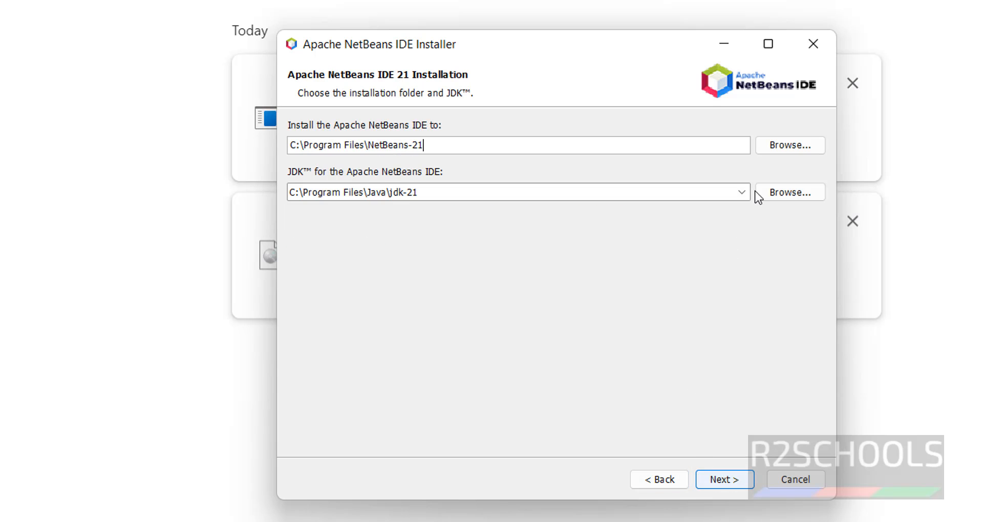
left_click(788, 145)
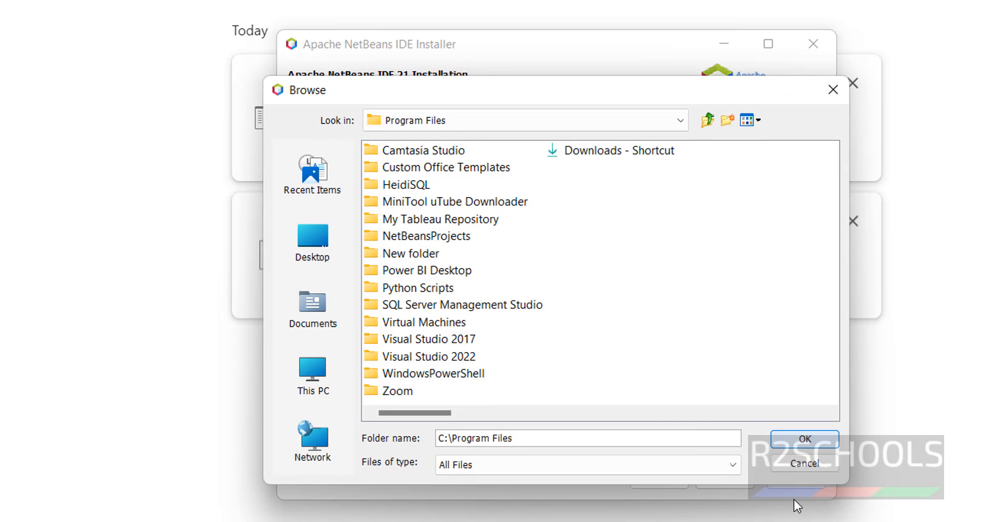
left_click(804, 463)
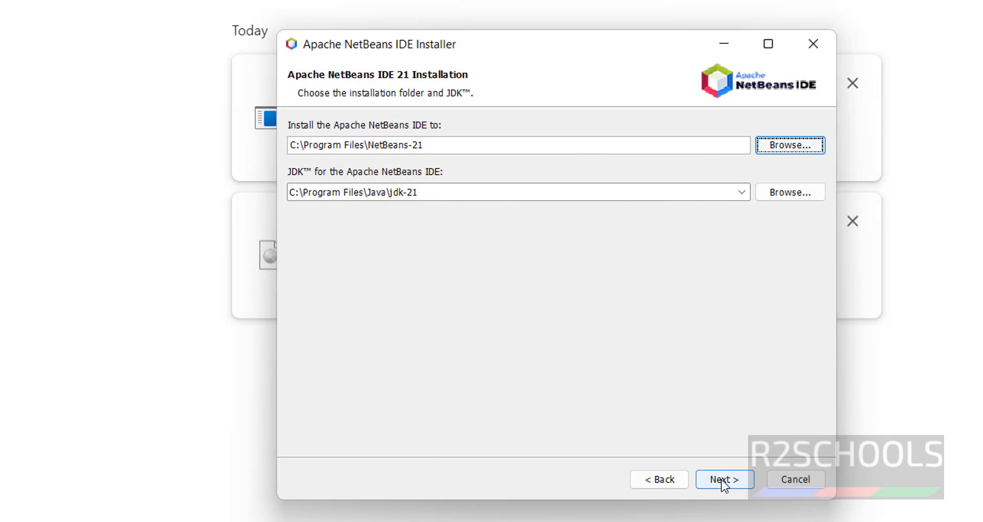
left_click(721, 480)
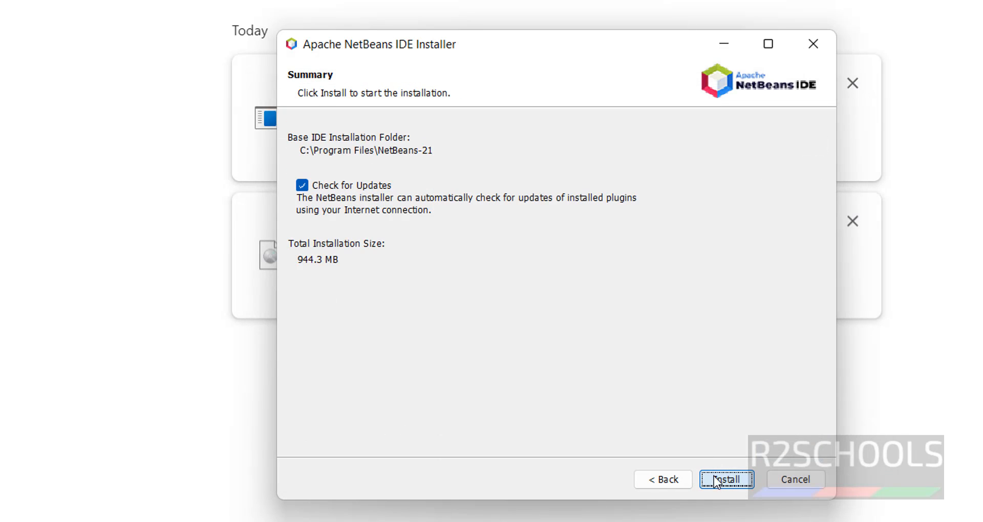
Install the IDE with Check for Updates enabled and finish the setup.
left_click(302, 185)
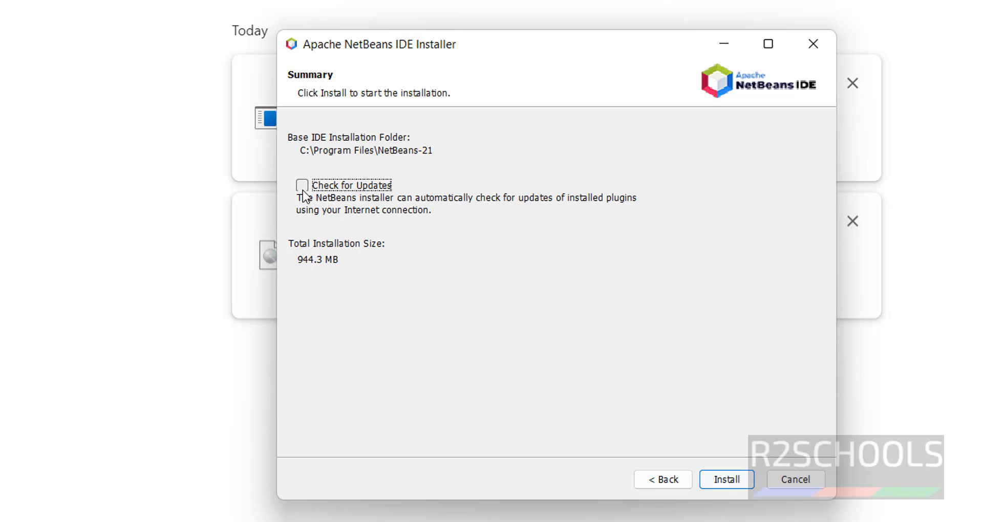
left_click(302, 188)
left_click(721, 482)
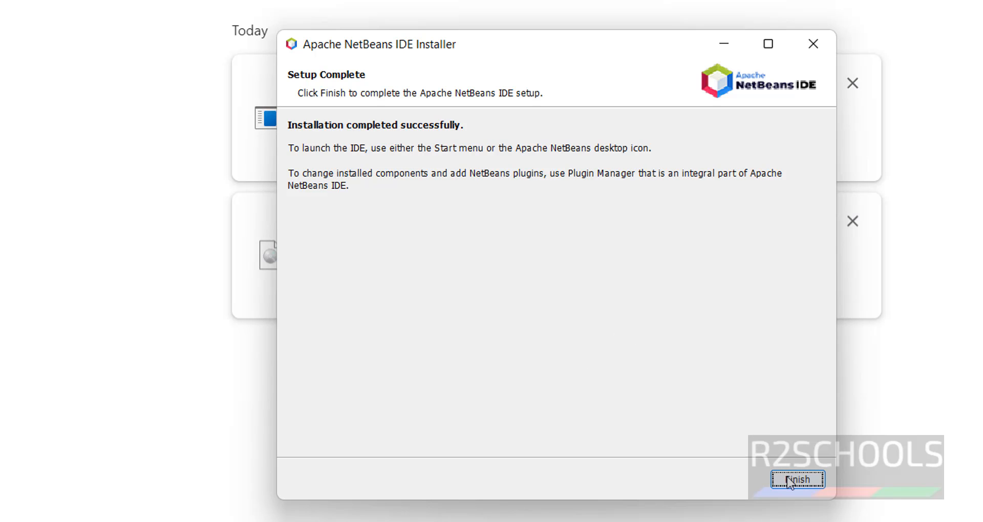
left_click(797, 479)
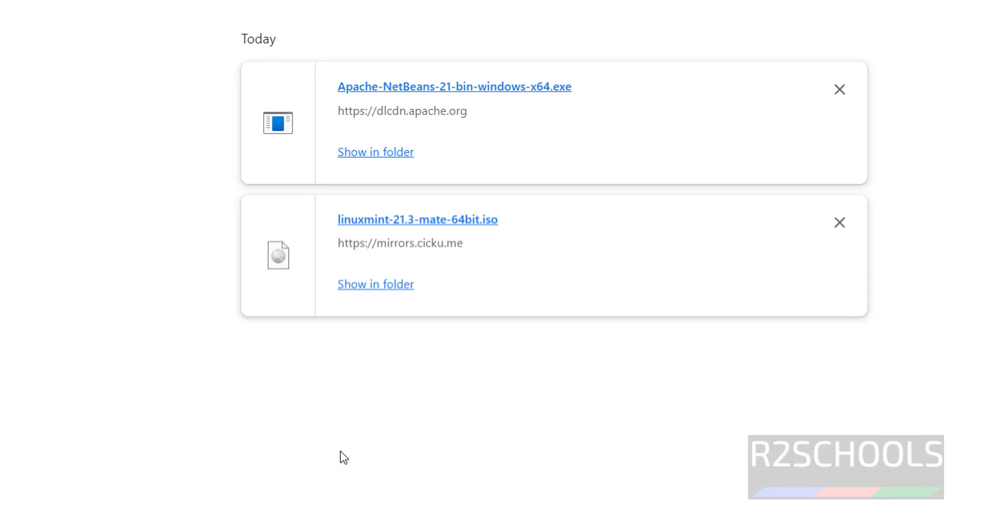
Search Windows for "apache" and launch Apache NetBeans IDE 21.
key("super")
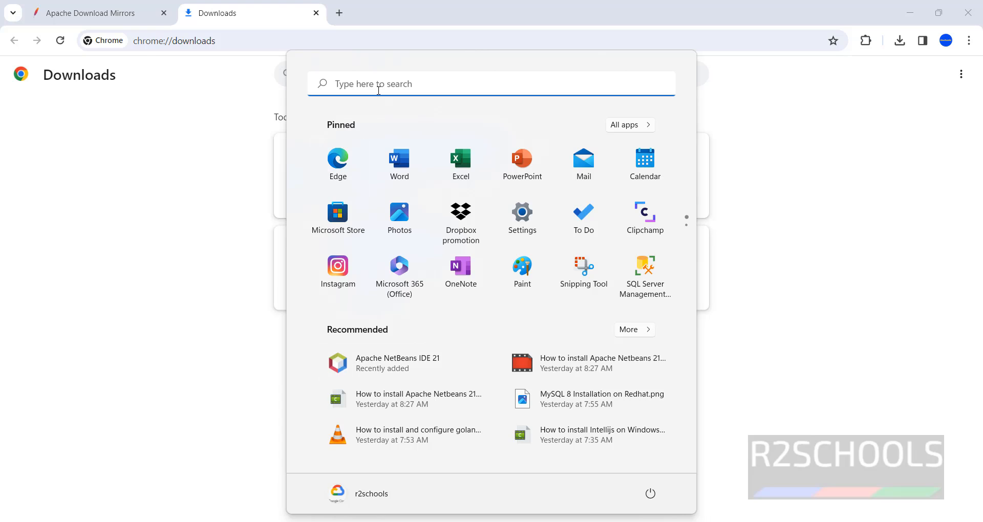
left_click(379, 91)
type("pa")
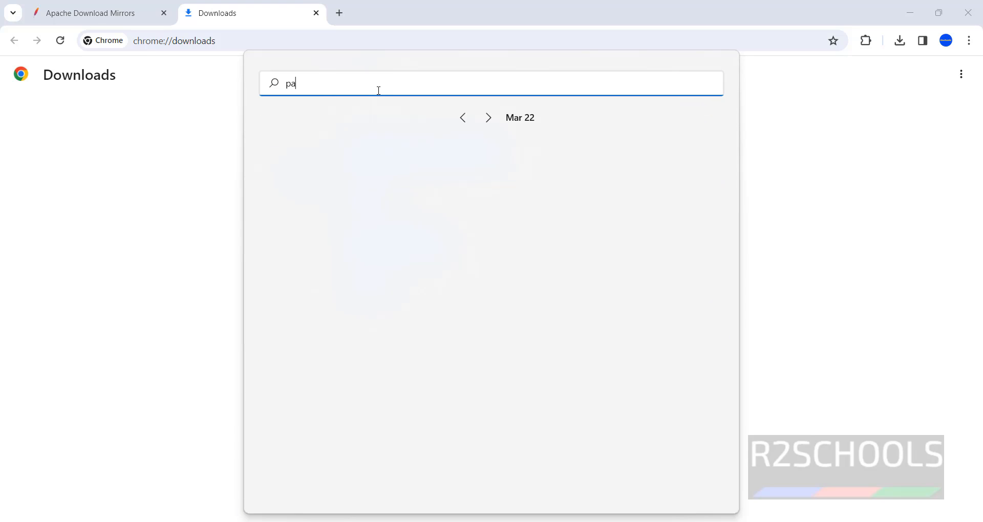
type("c")
key("BackSpace")
key("BackSpace")
key("BackSpace")
type("apache")
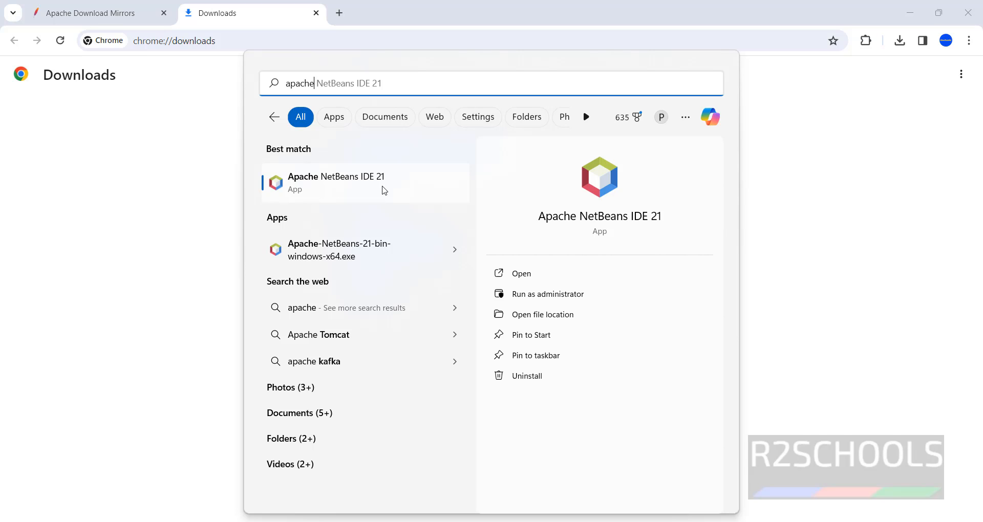
left_click(326, 197)
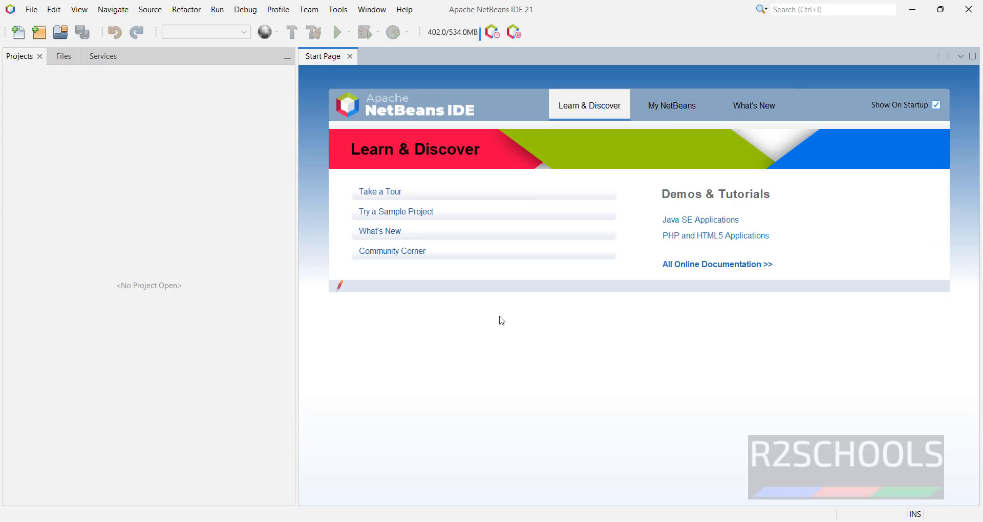
View the Java with Ant sample projects offered for a new project, and dismiss the wizard without creating one.
left_click(408, 220)
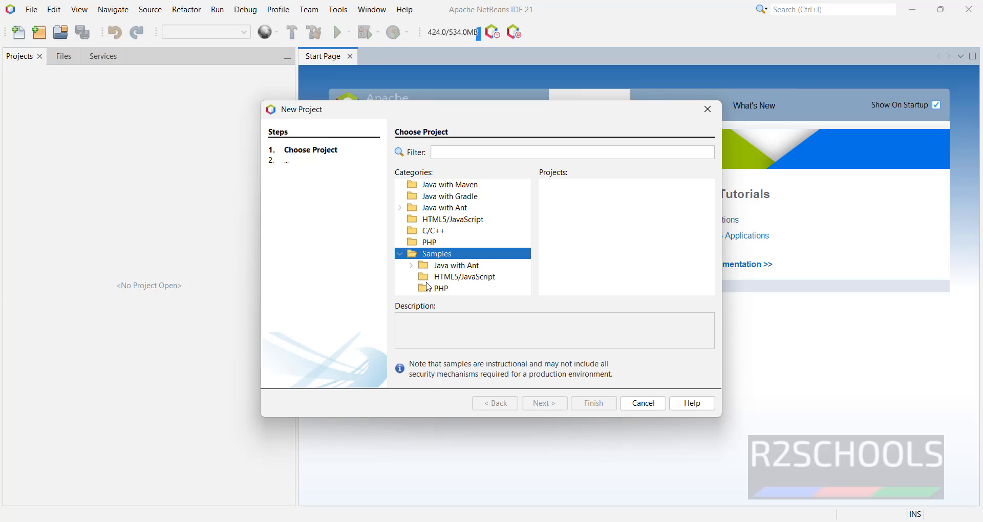
left_click(467, 266)
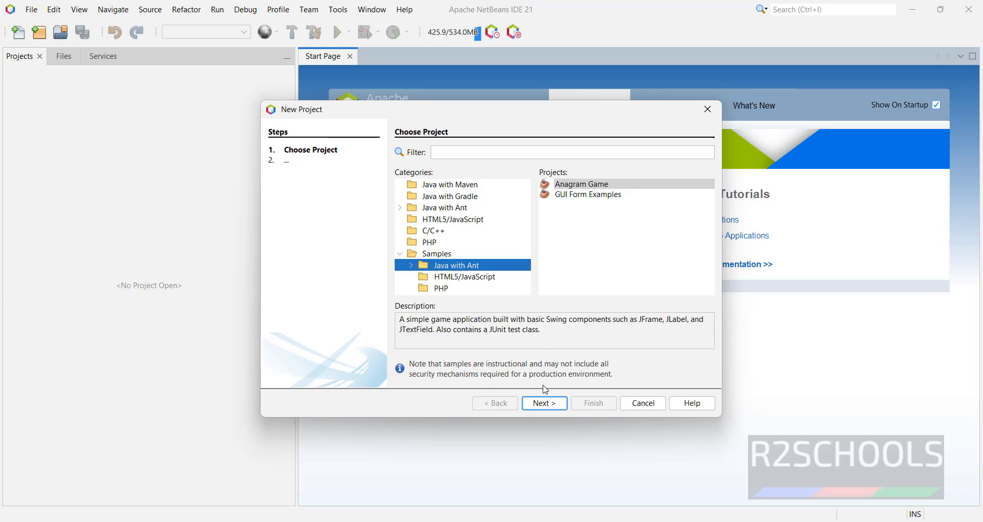
left_click(644, 408)
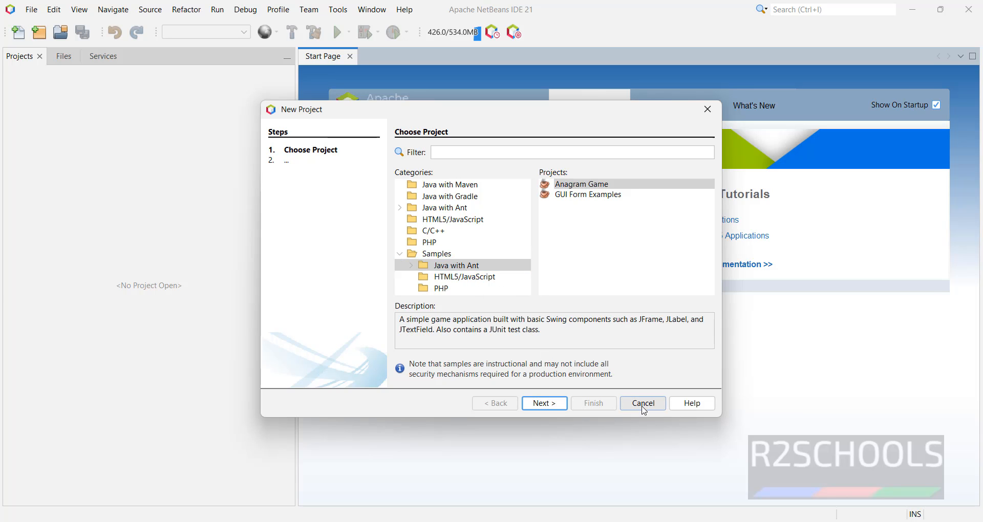
Examine the available and installed NetBeans plugins from the My NetBeans start page.
left_click(655, 108)
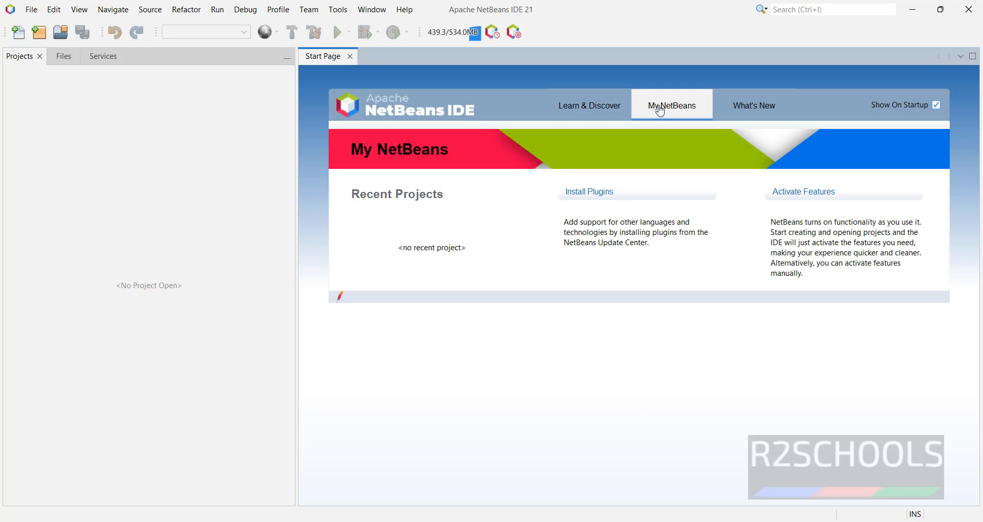
left_click(607, 192)
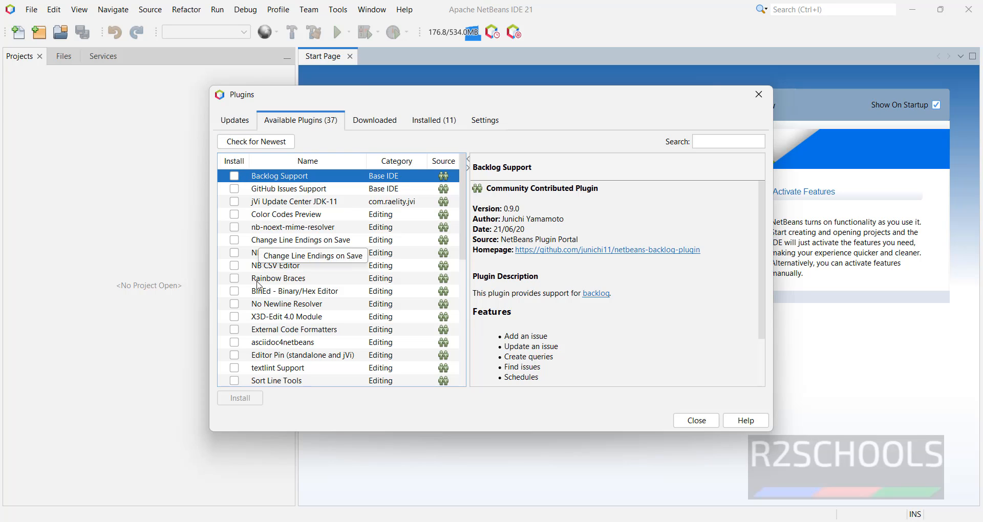
left_click(712, 143)
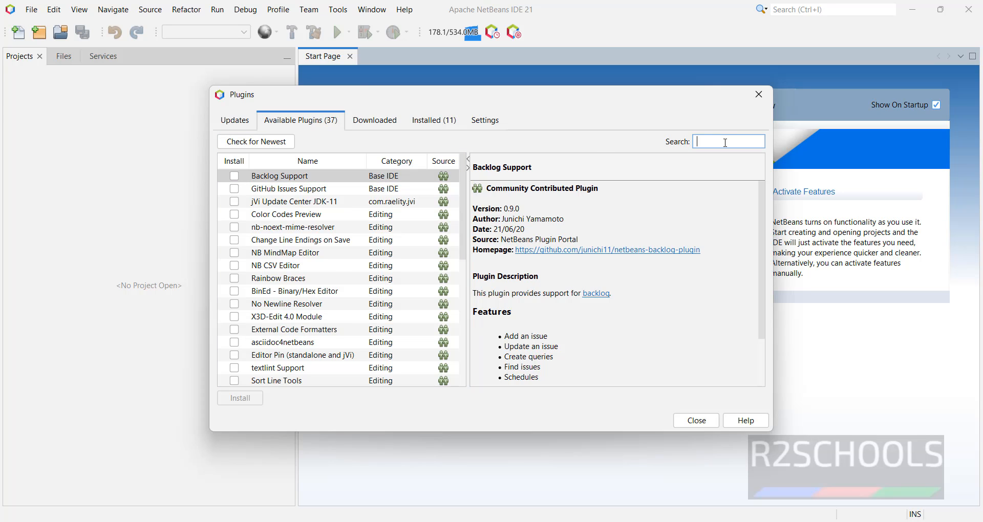
left_click(431, 123)
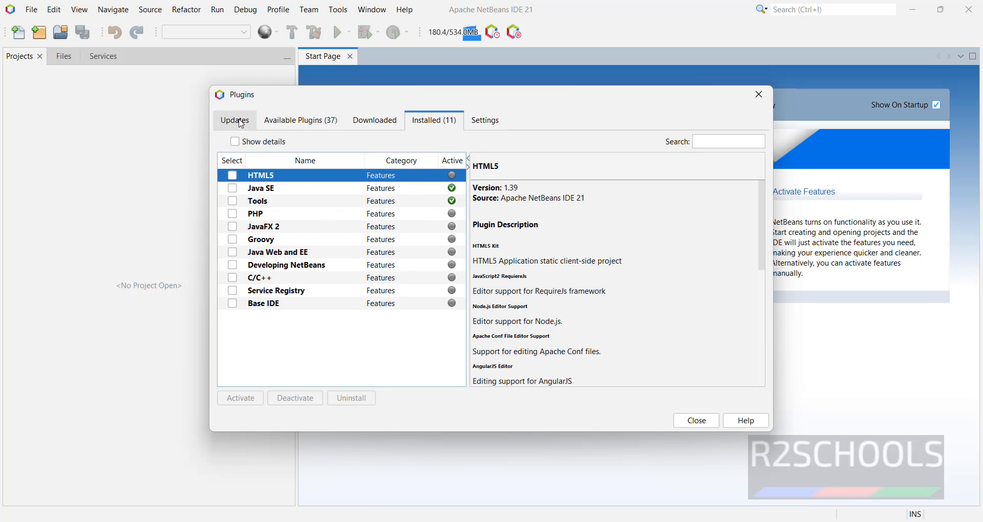
Examine the plugin updates and available plugins, marking Rainbow Braces for installation and clearing the mark again.
left_click(235, 121)
left_click(301, 121)
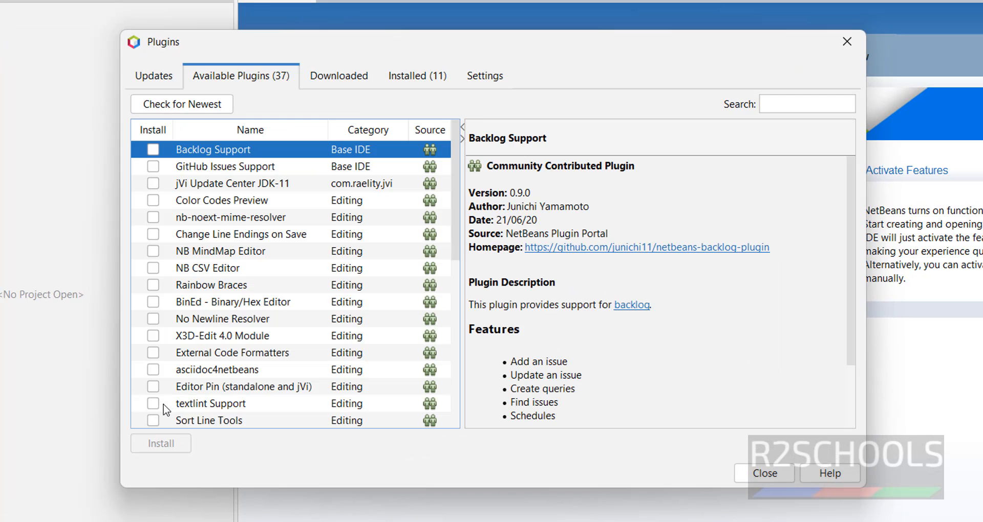
left_click(154, 286)
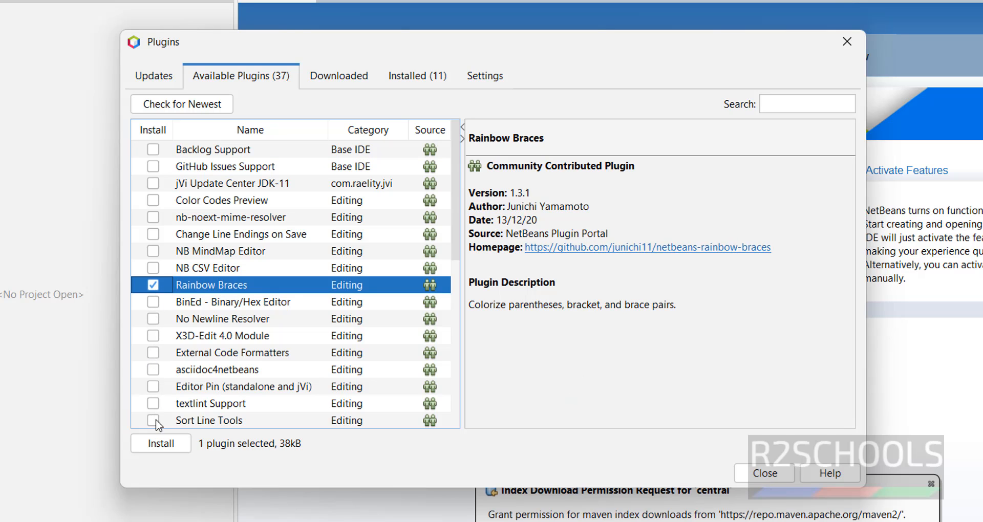
left_click(153, 285)
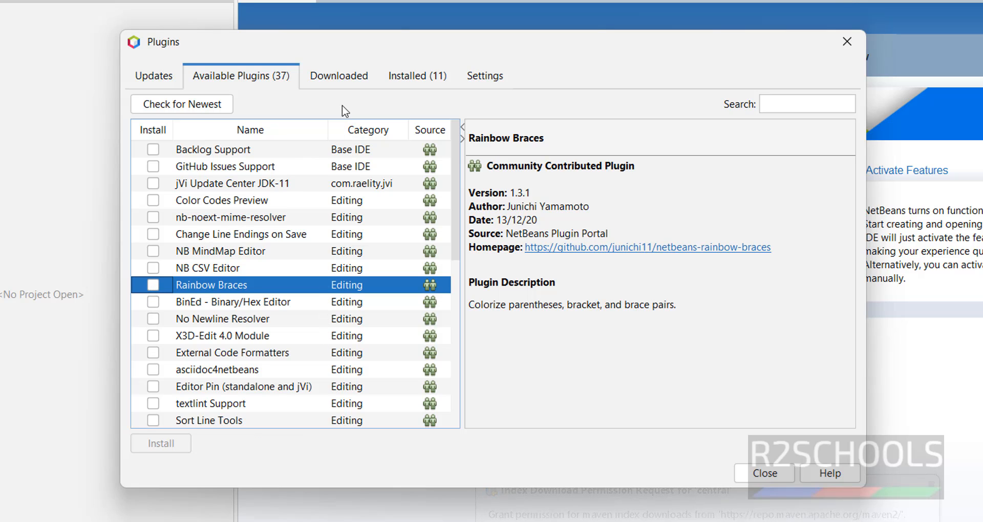
Examine the downloaded plugins, installed plugins such as Developing NetBeans, and update center settings, and dismiss the Plugins dialog without changes.
left_click(348, 84)
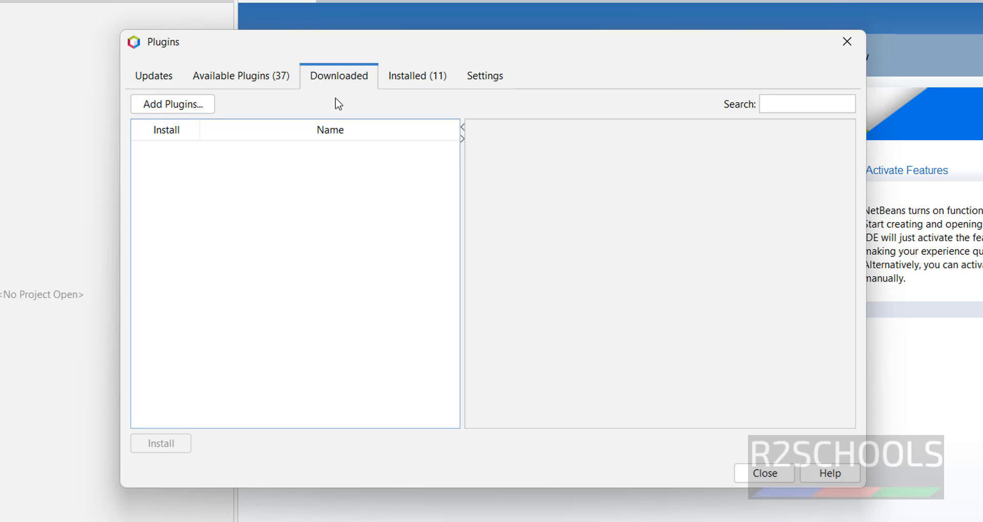
left_click(420, 76)
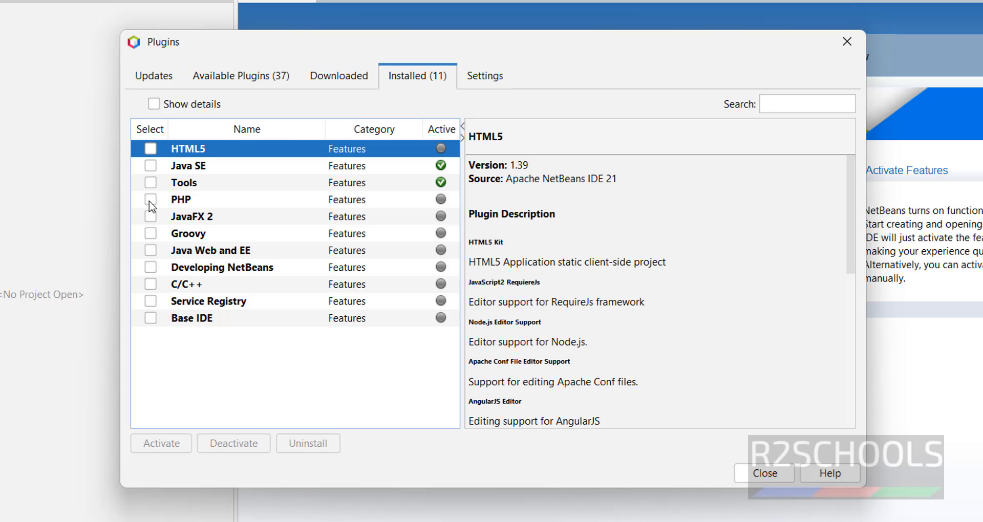
left_click(152, 321)
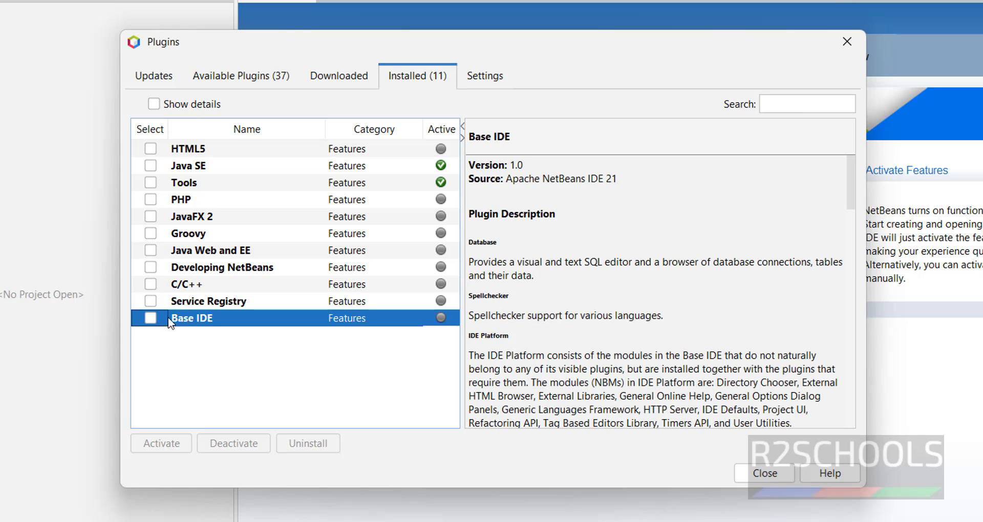
left_click(150, 267)
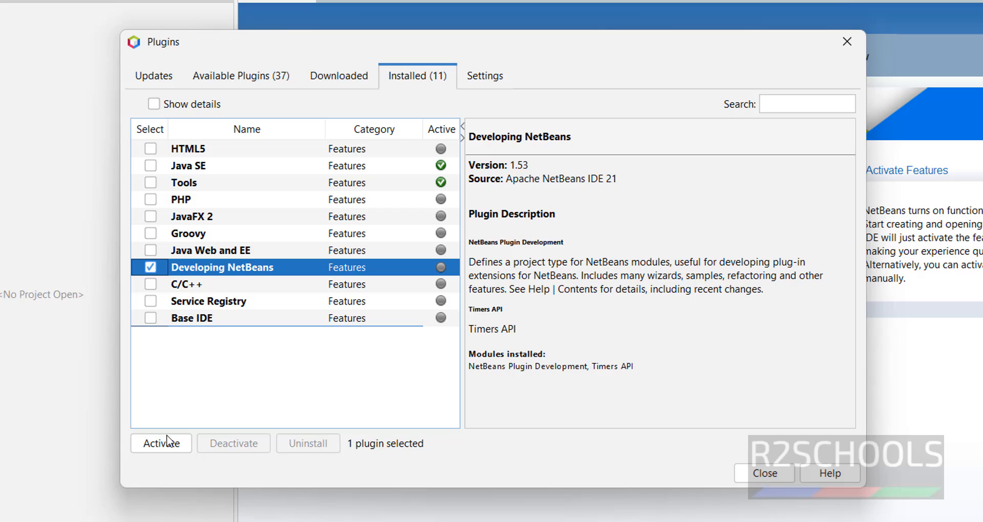
left_click(164, 263)
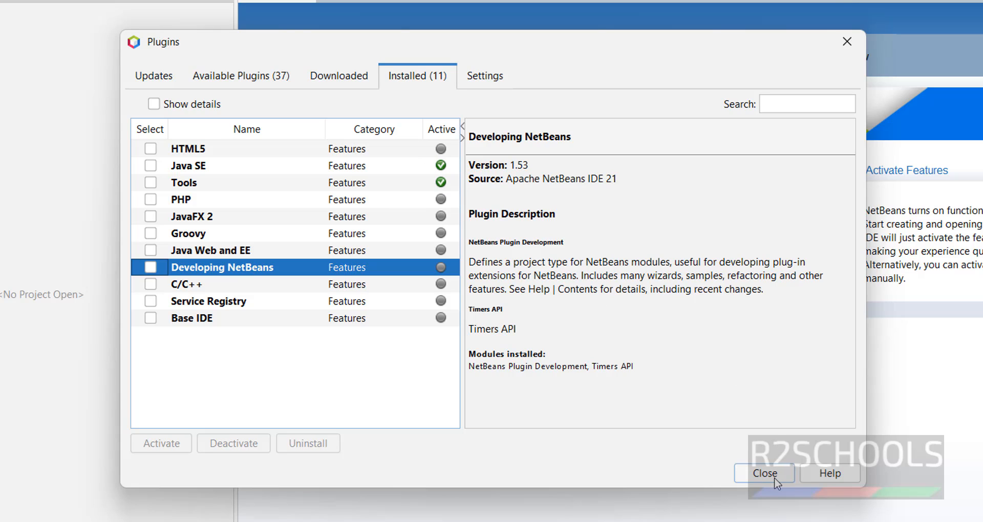
left_click(485, 77)
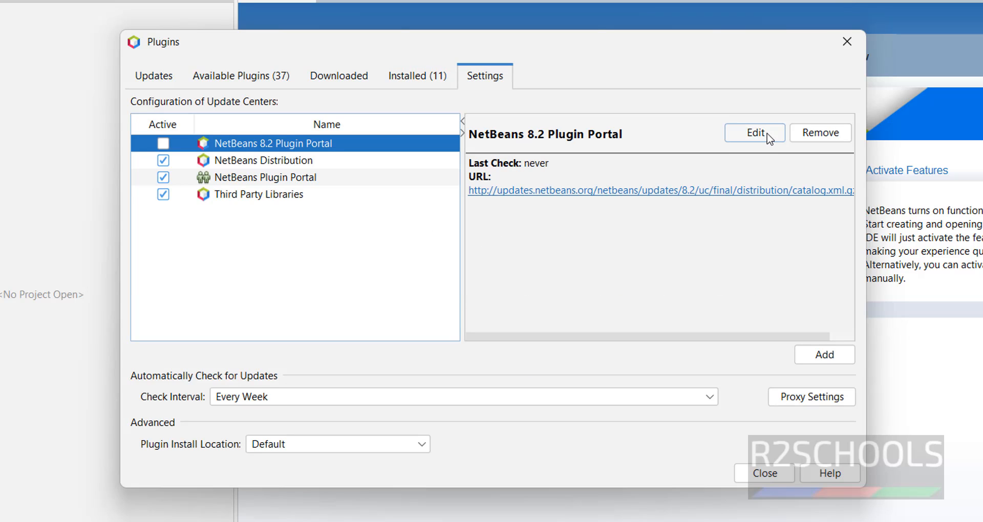
left_click(770, 480)
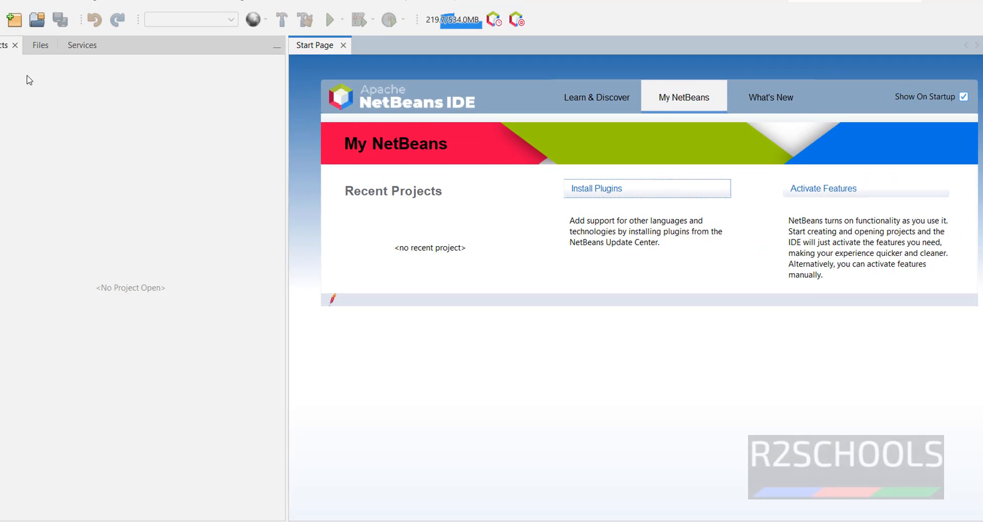
Create a Java with Maven project of type Java Application named r2schools, keeping the default location and package.
right_click(39, 93)
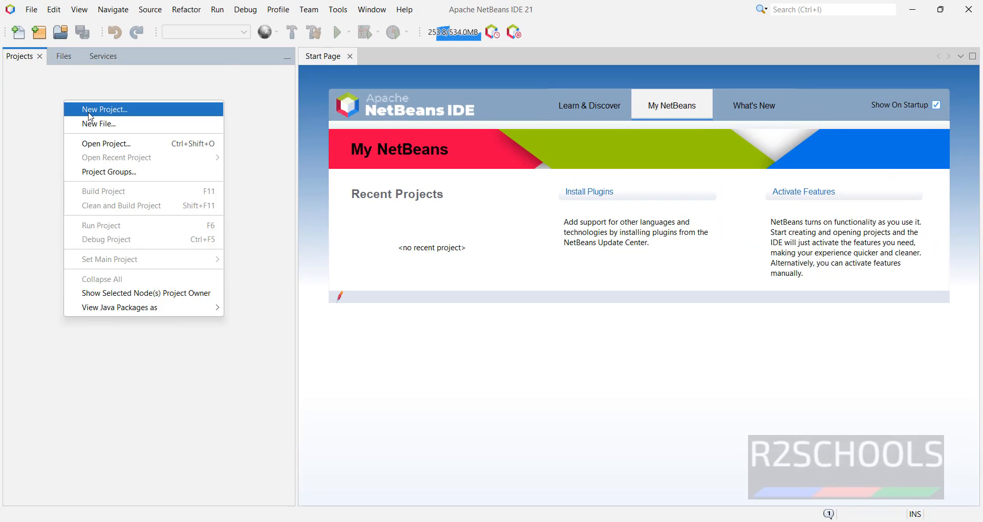
left_click(90, 116)
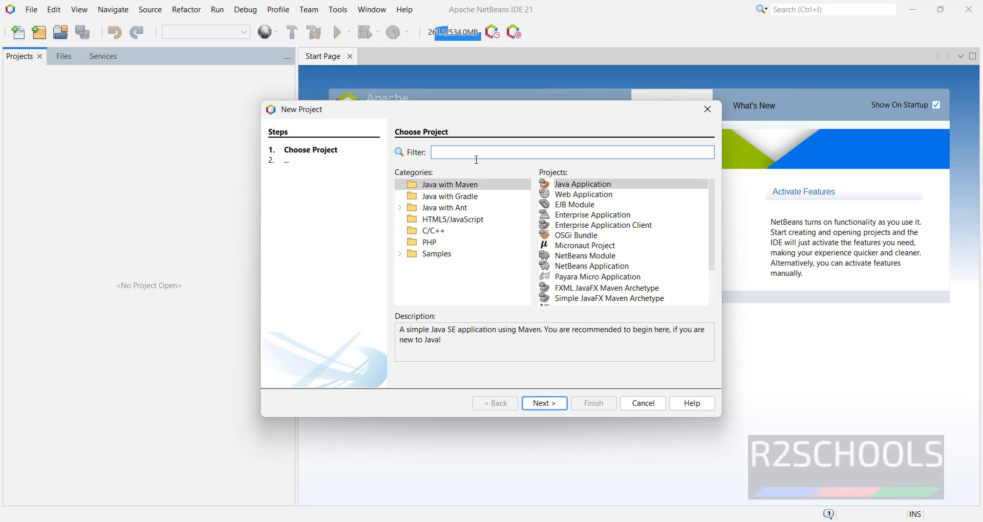
left_click(582, 189)
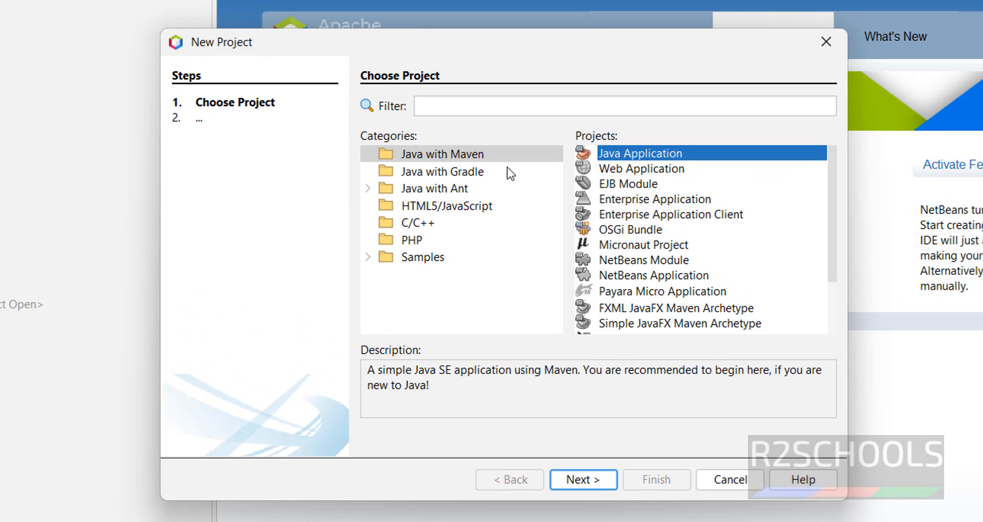
left_click(597, 477)
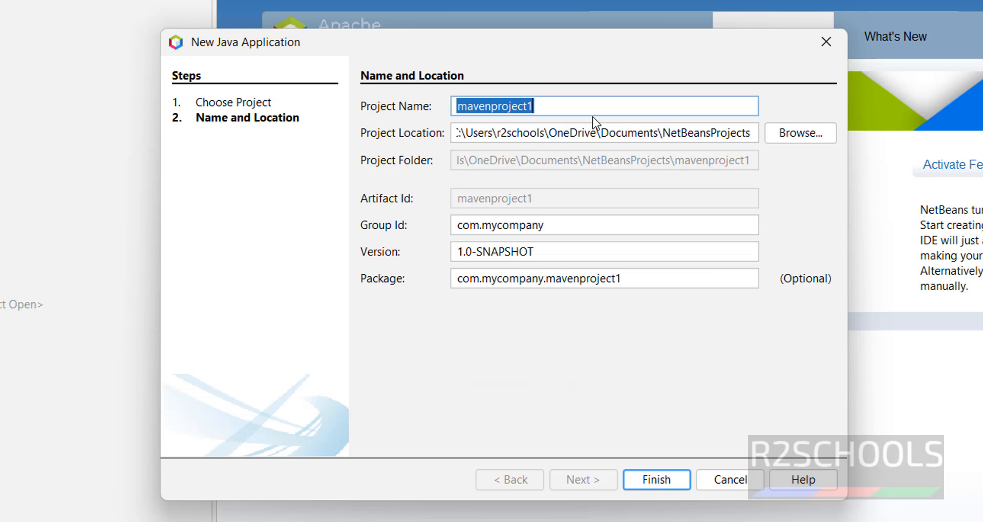
type("r2schools")
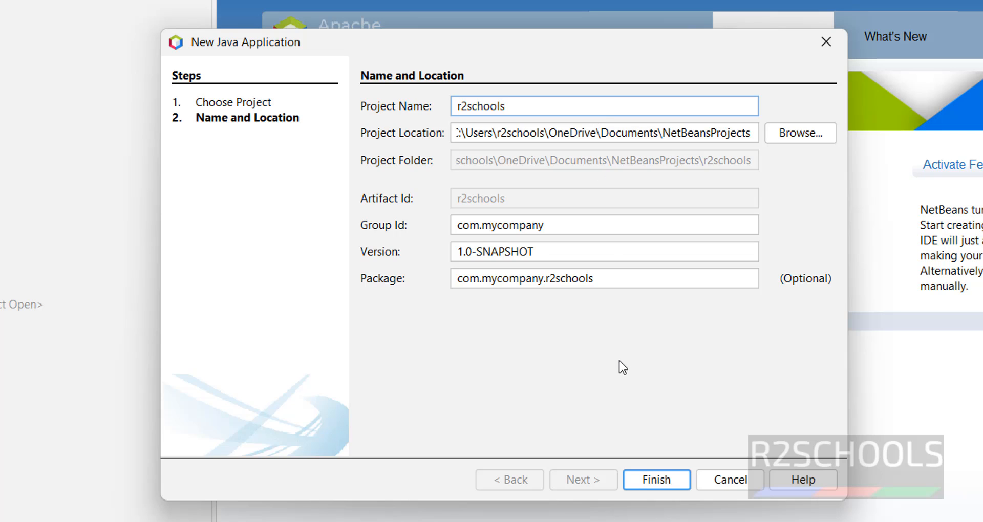
left_click(657, 479)
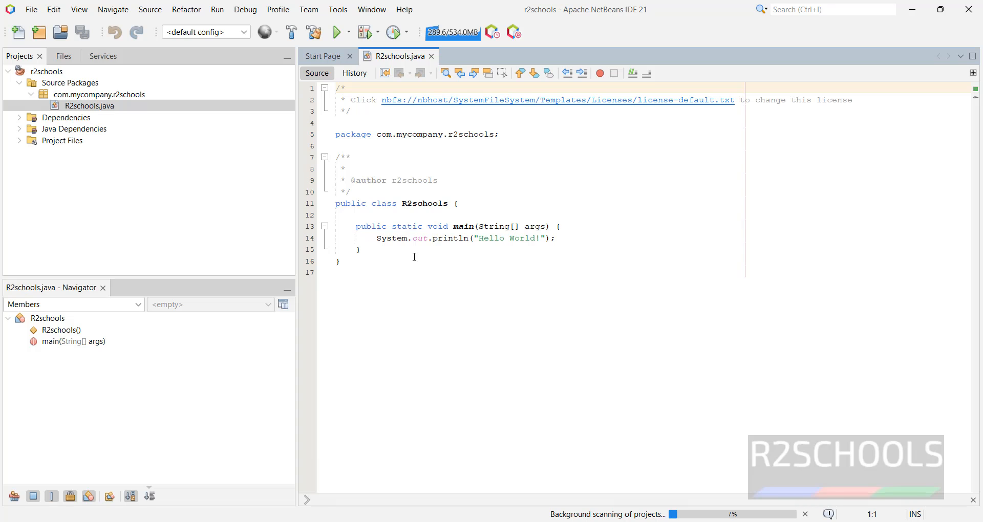
Replace the Hello World text printed by the main method with "Welcome to r2schools!!!" and run the project.
left_click_drag(336, 203, 428, 315)
left_click(428, 314)
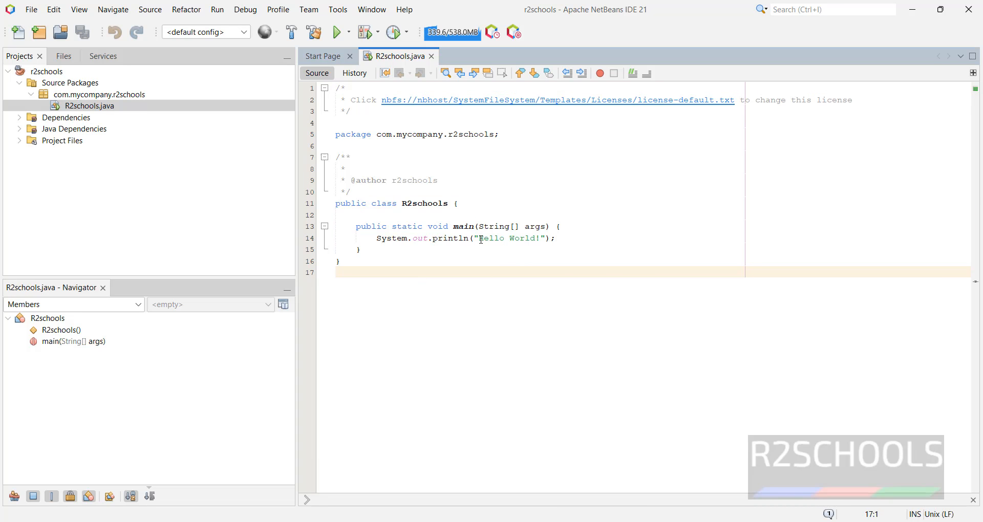
left_click_drag(481, 240, 537, 260)
key("Delete")
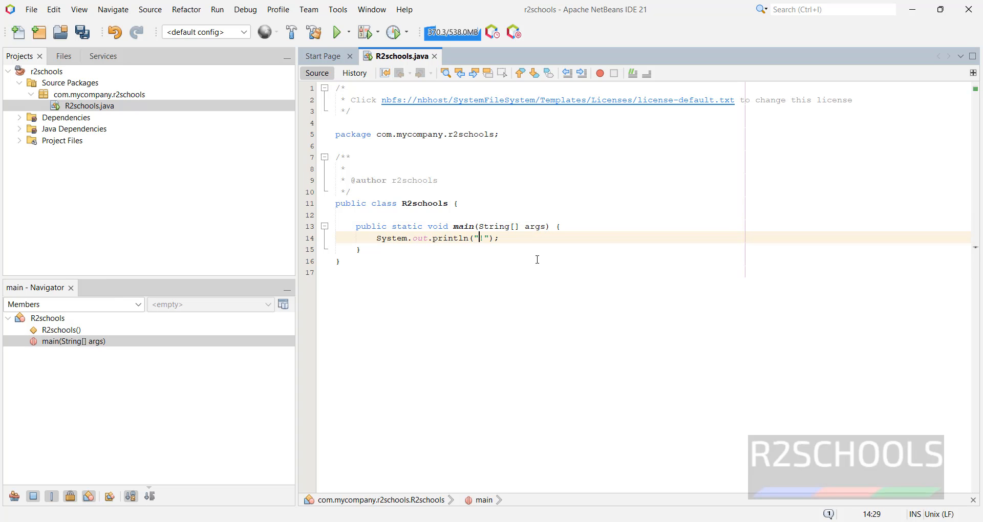
key("Delete")
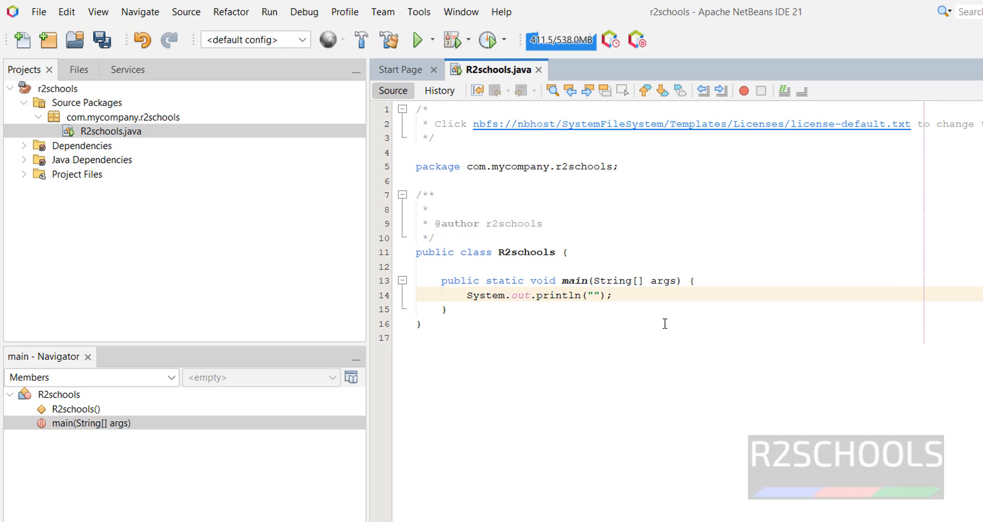
type("Welcome to r2schools!")
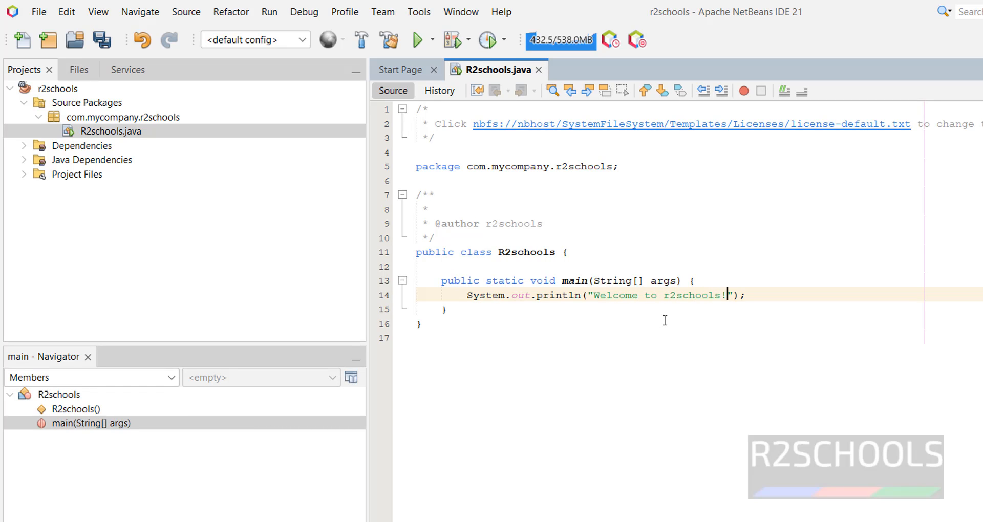
type("!!")
left_click(526, 358)
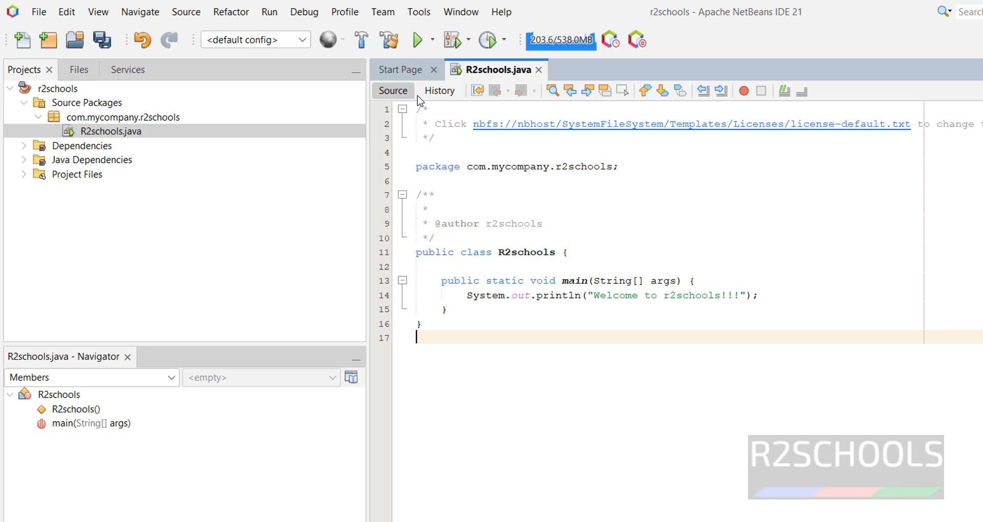
left_click(418, 41)
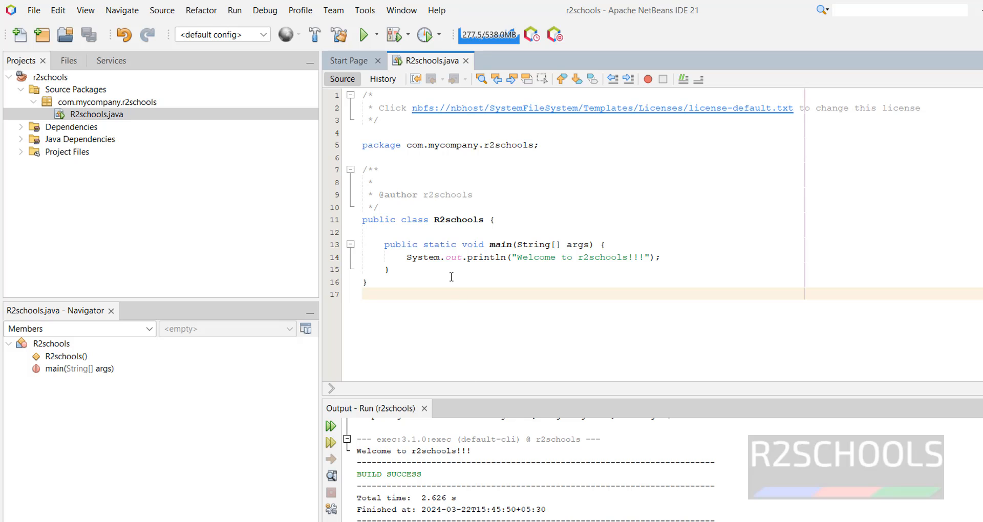
Duplicate the System.out.println statement on a new line directly below it in the main method.
left_click(661, 258)
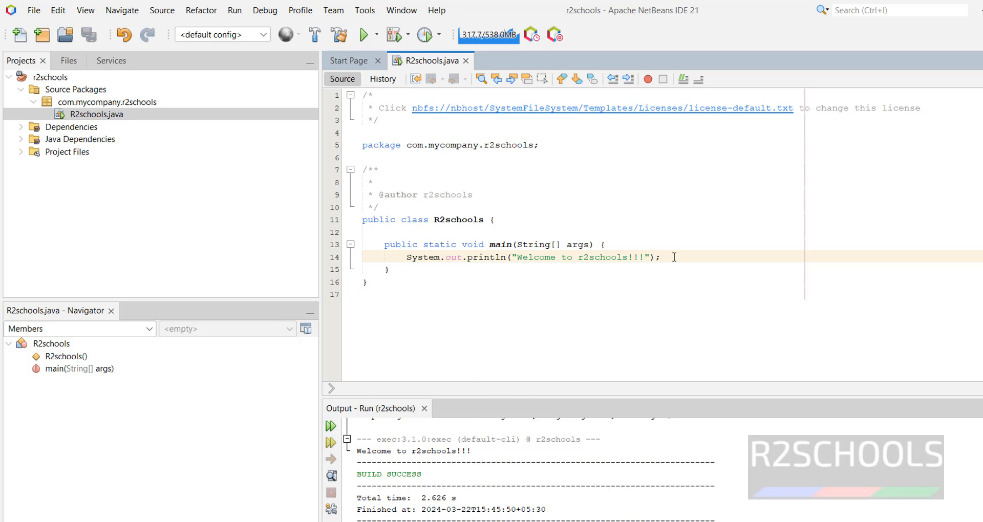
left_click_drag(661, 258, 404, 261)
key("ctrl+c")
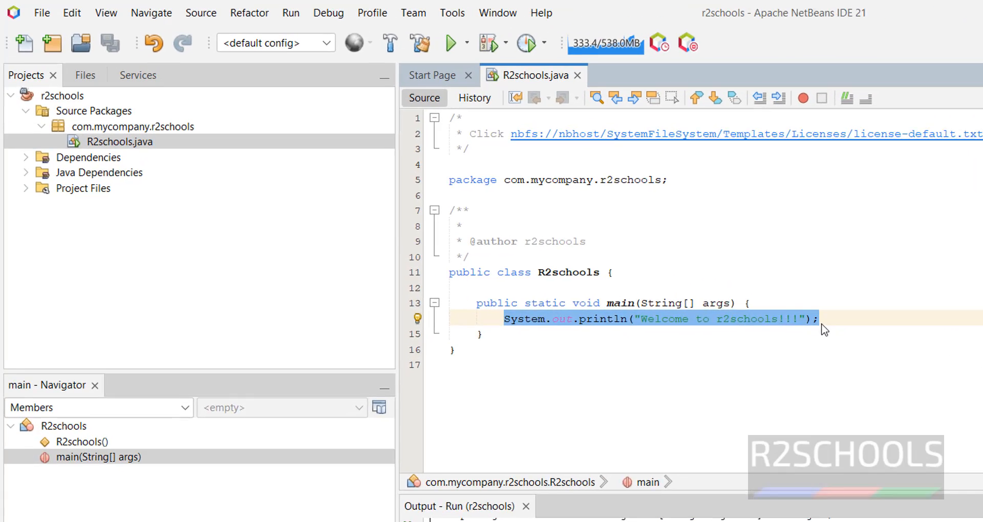
left_click(675, 257)
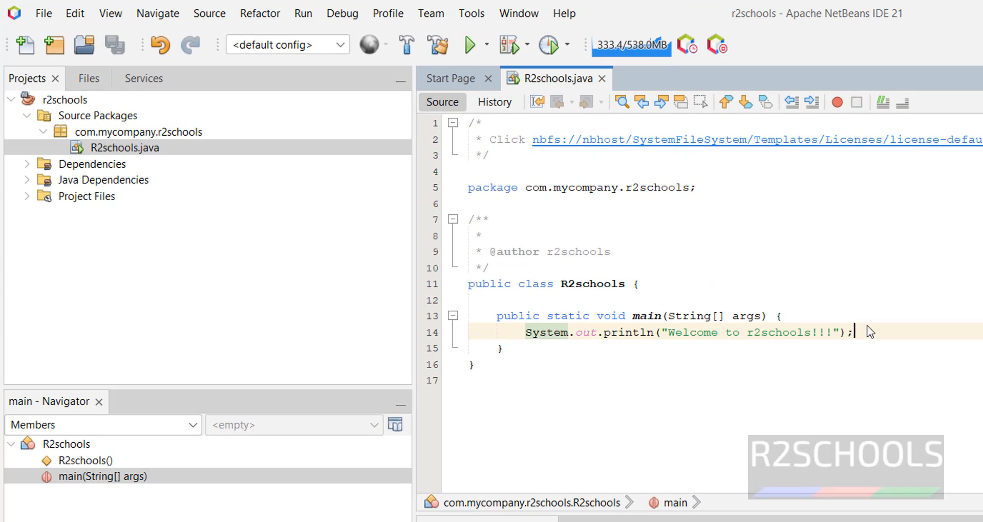
key("Return")
key("ctrl+v")
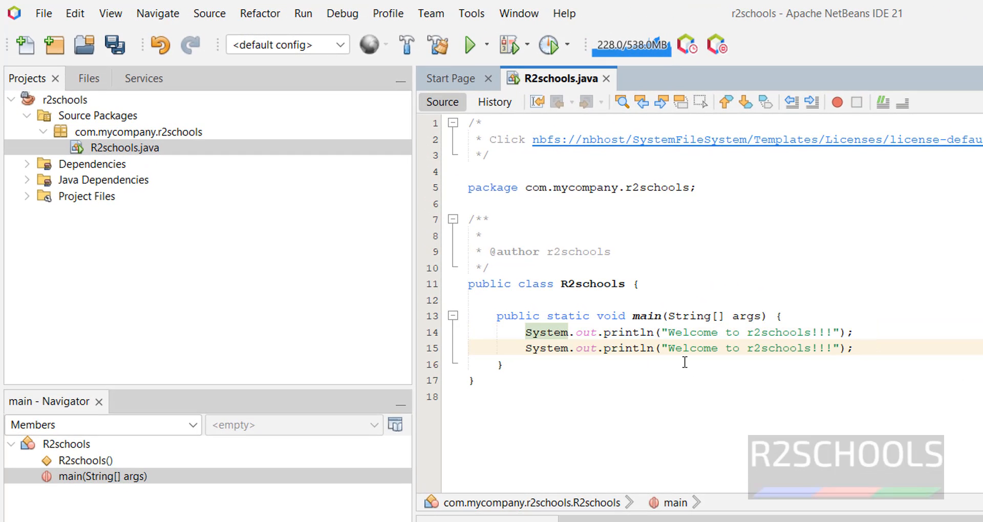
Change the argument of the second println statement to the expression 9+18.
left_click_drag(660, 348, 841, 343)
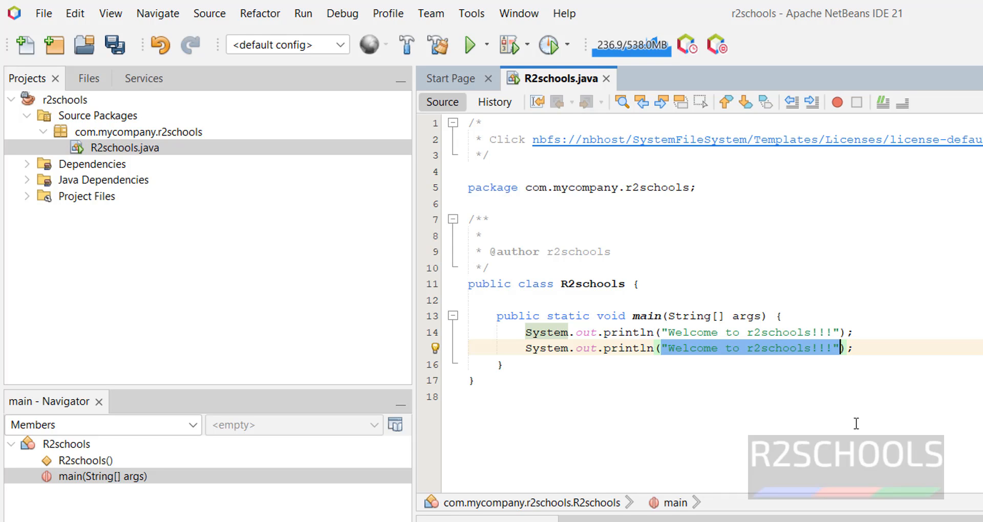
type("9")
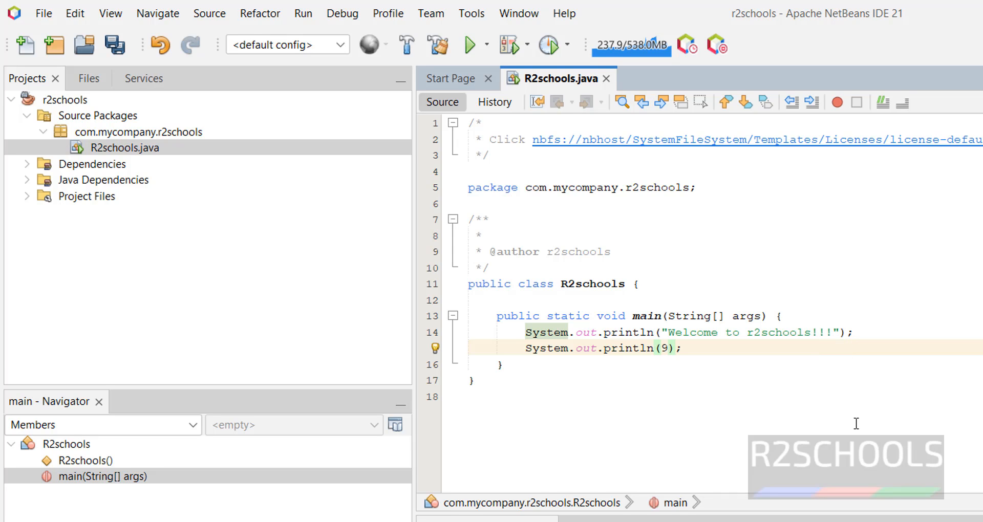
type("+18")
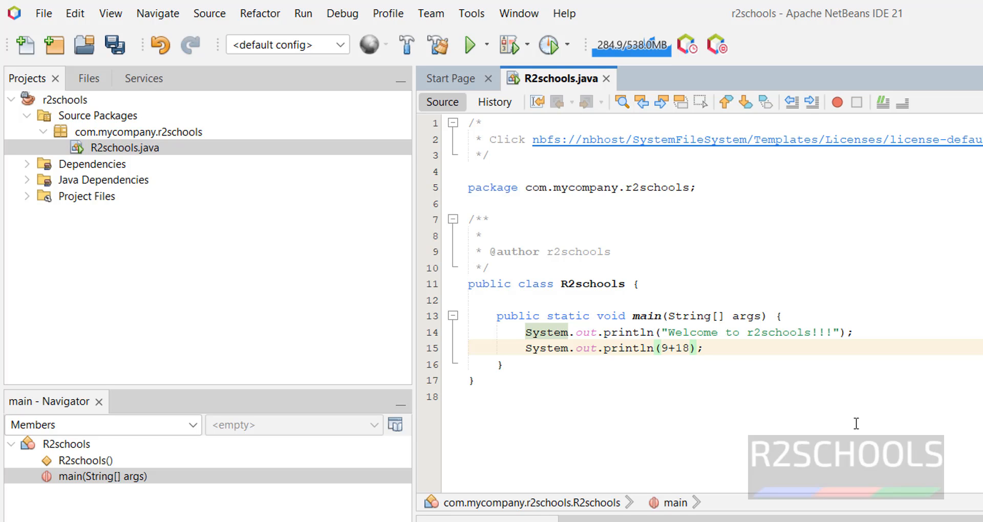
left_click(540, 403)
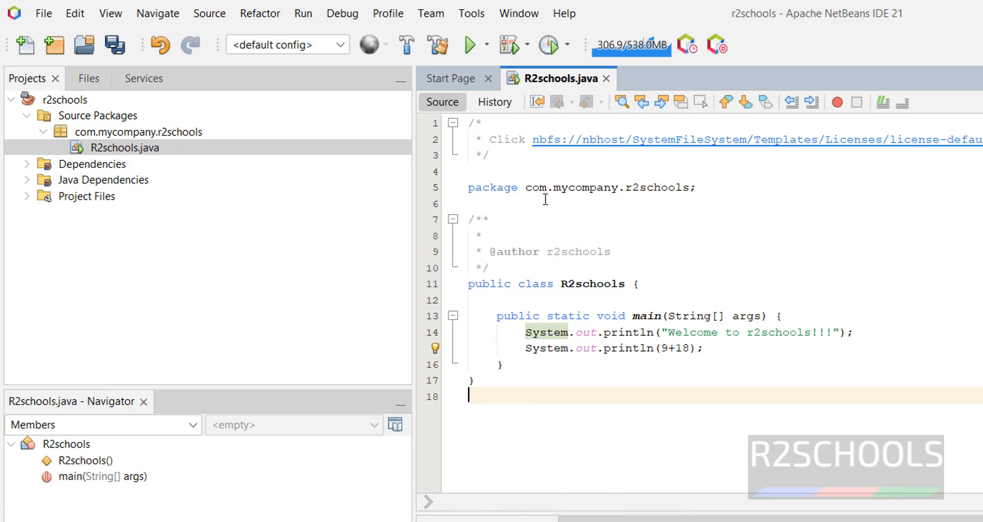
Run the r2schools project again and inspect the lines its program prints in the output.
left_click_drag(533, 388, 408, 72)
left_click(470, 45)
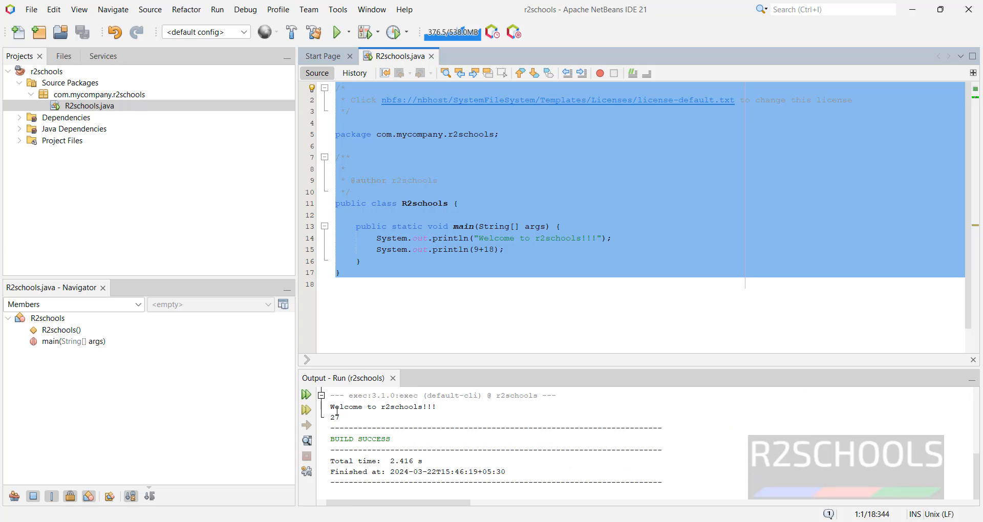
left_click_drag(331, 410, 378, 421)
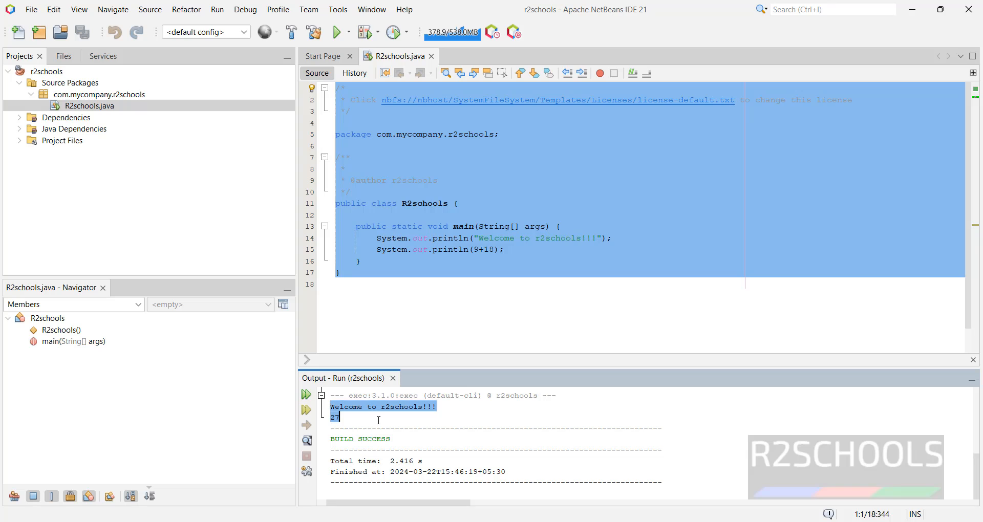
left_click(379, 420)
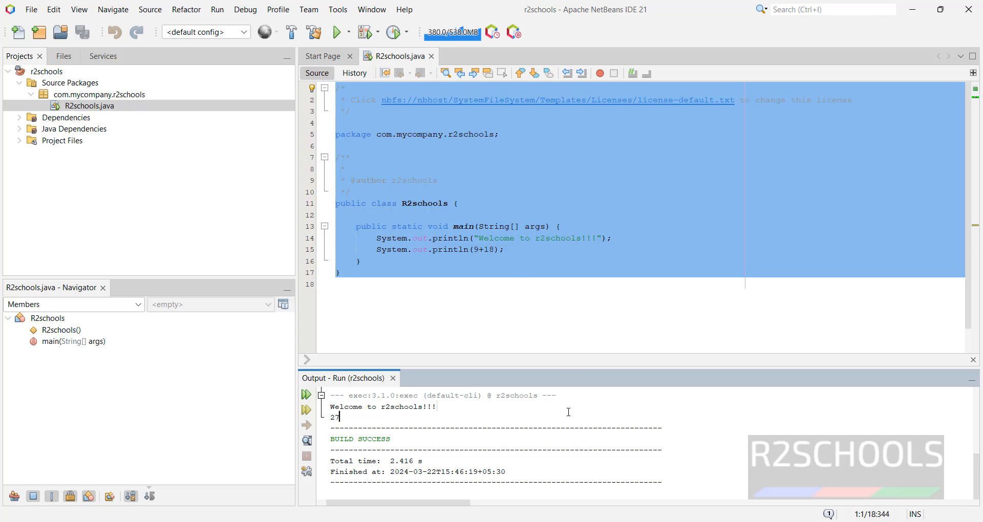